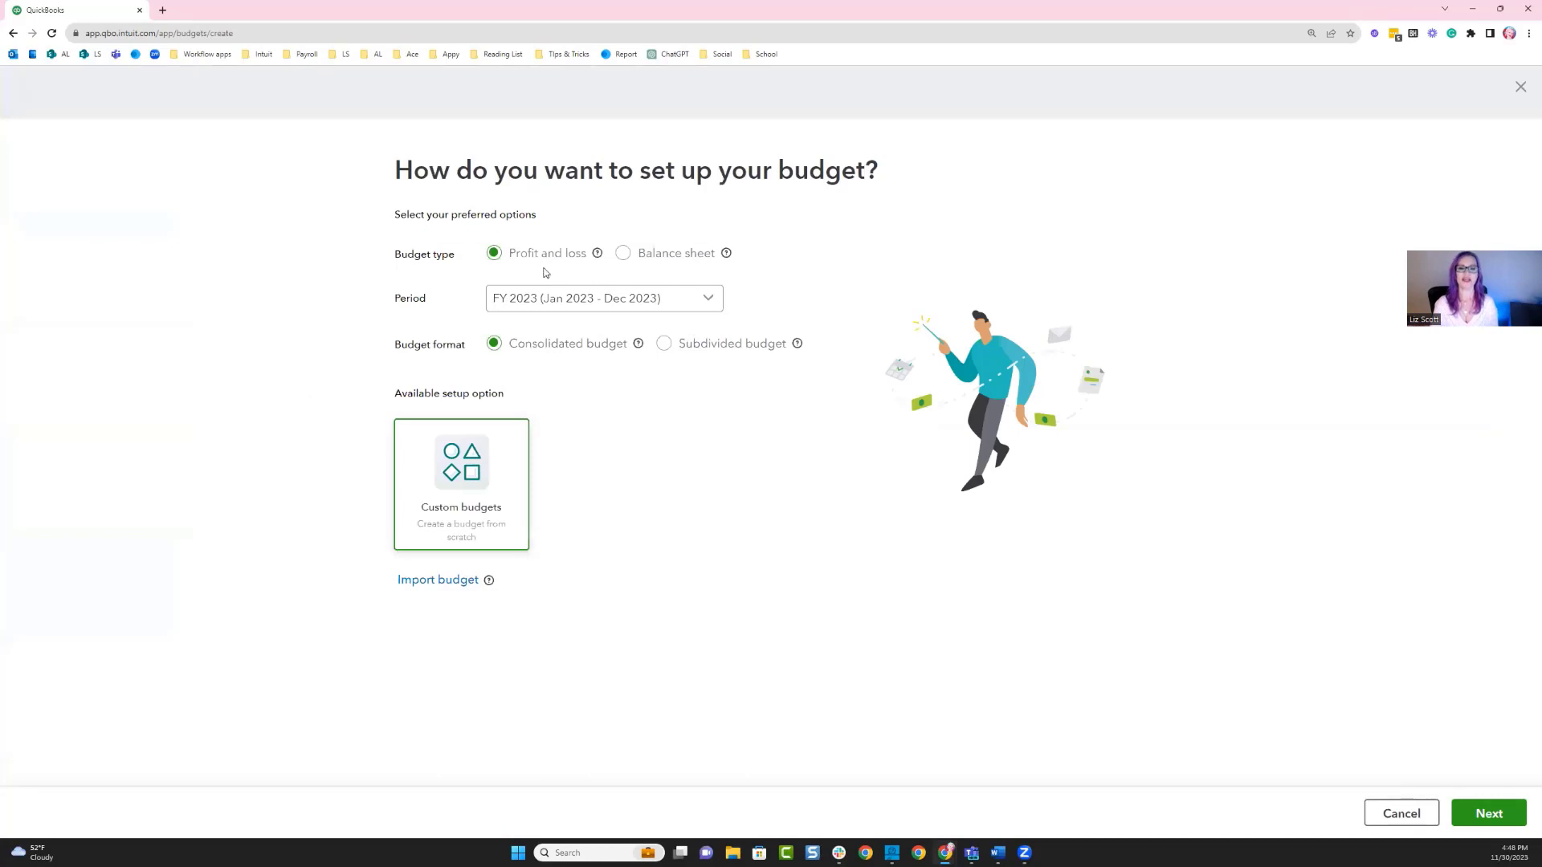
Set up a balance sheet budget for FY 2024 (Jan 2024 - Dec 2024) with a Monthly default view.
click(625, 255)
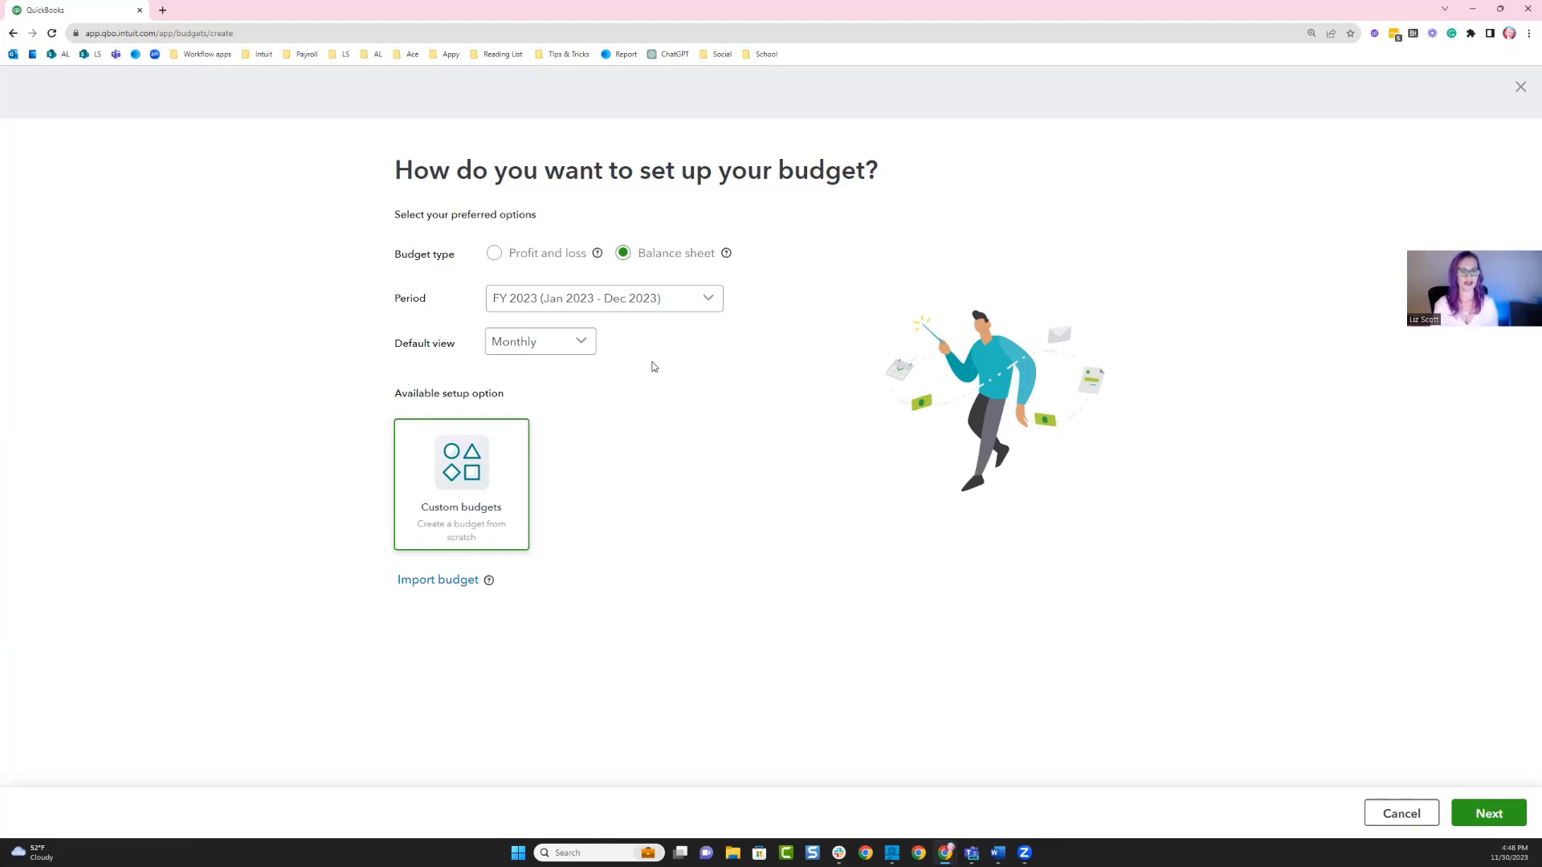
click(649, 298)
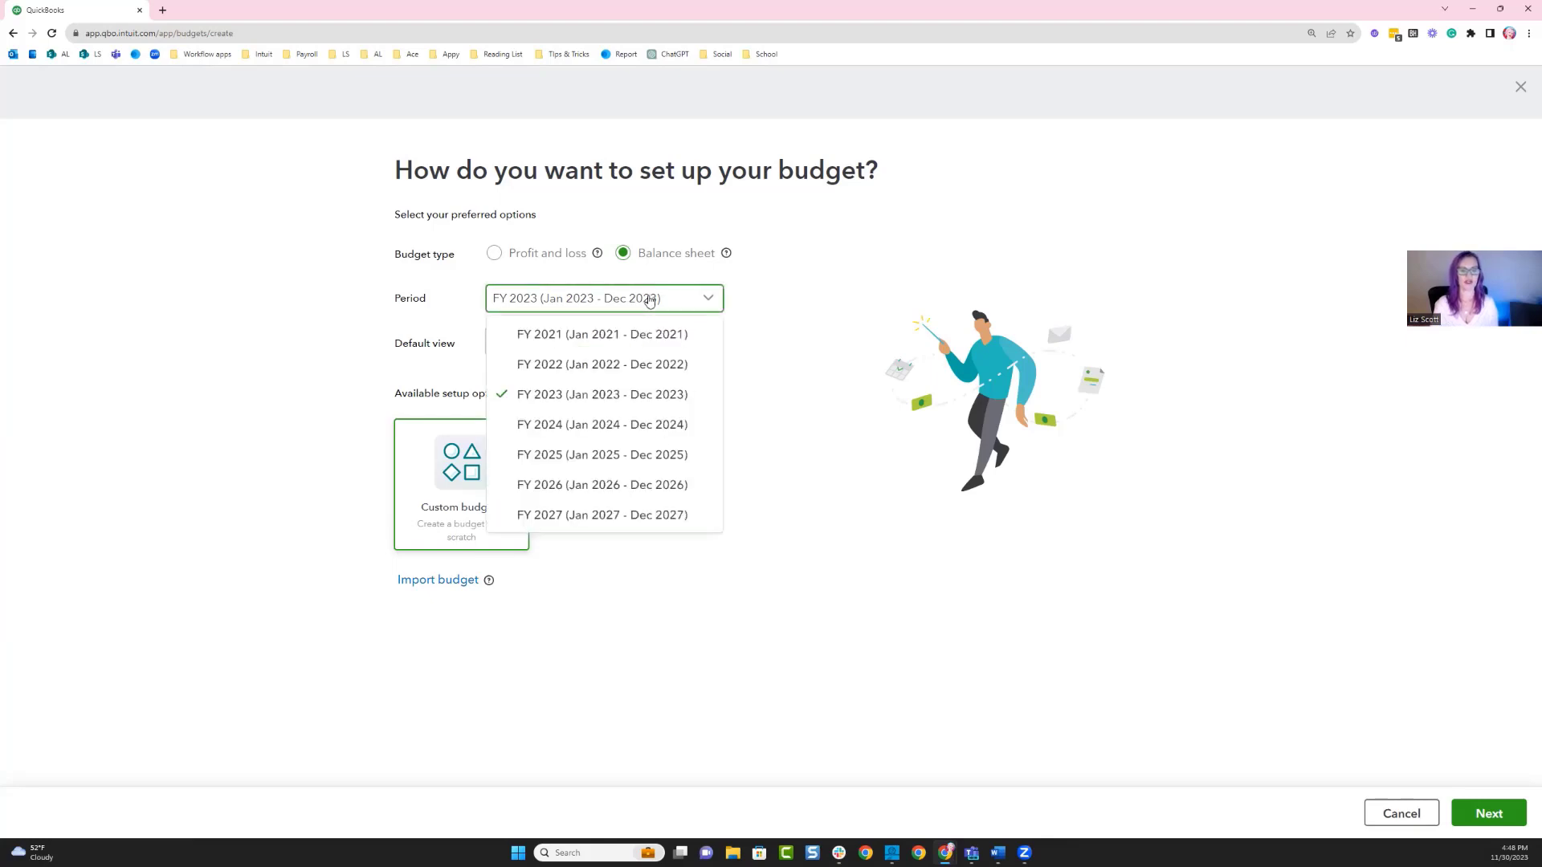
click(635, 425)
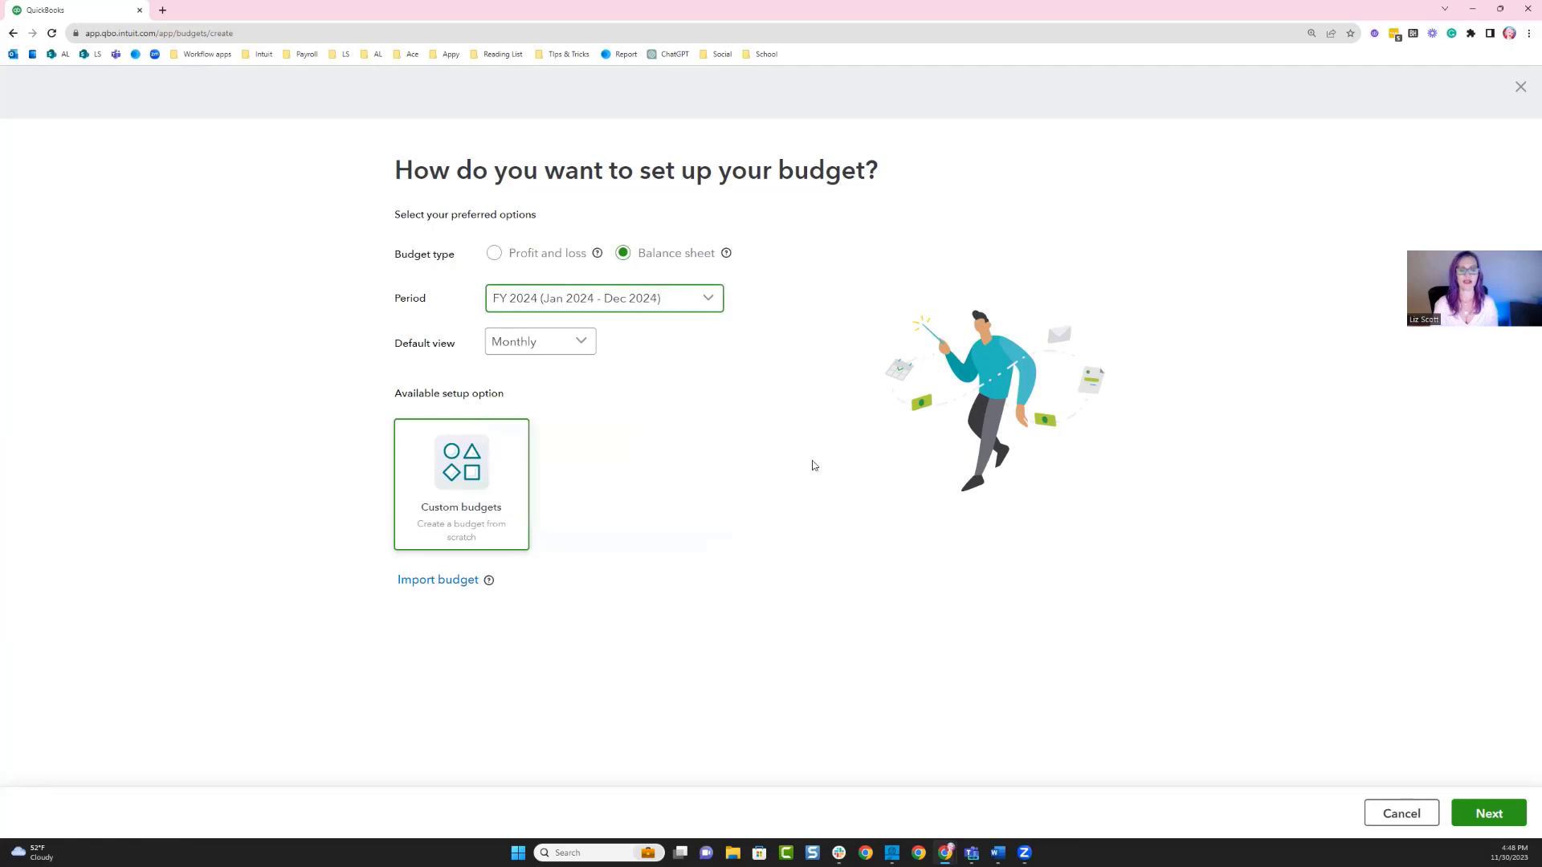
click(543, 347)
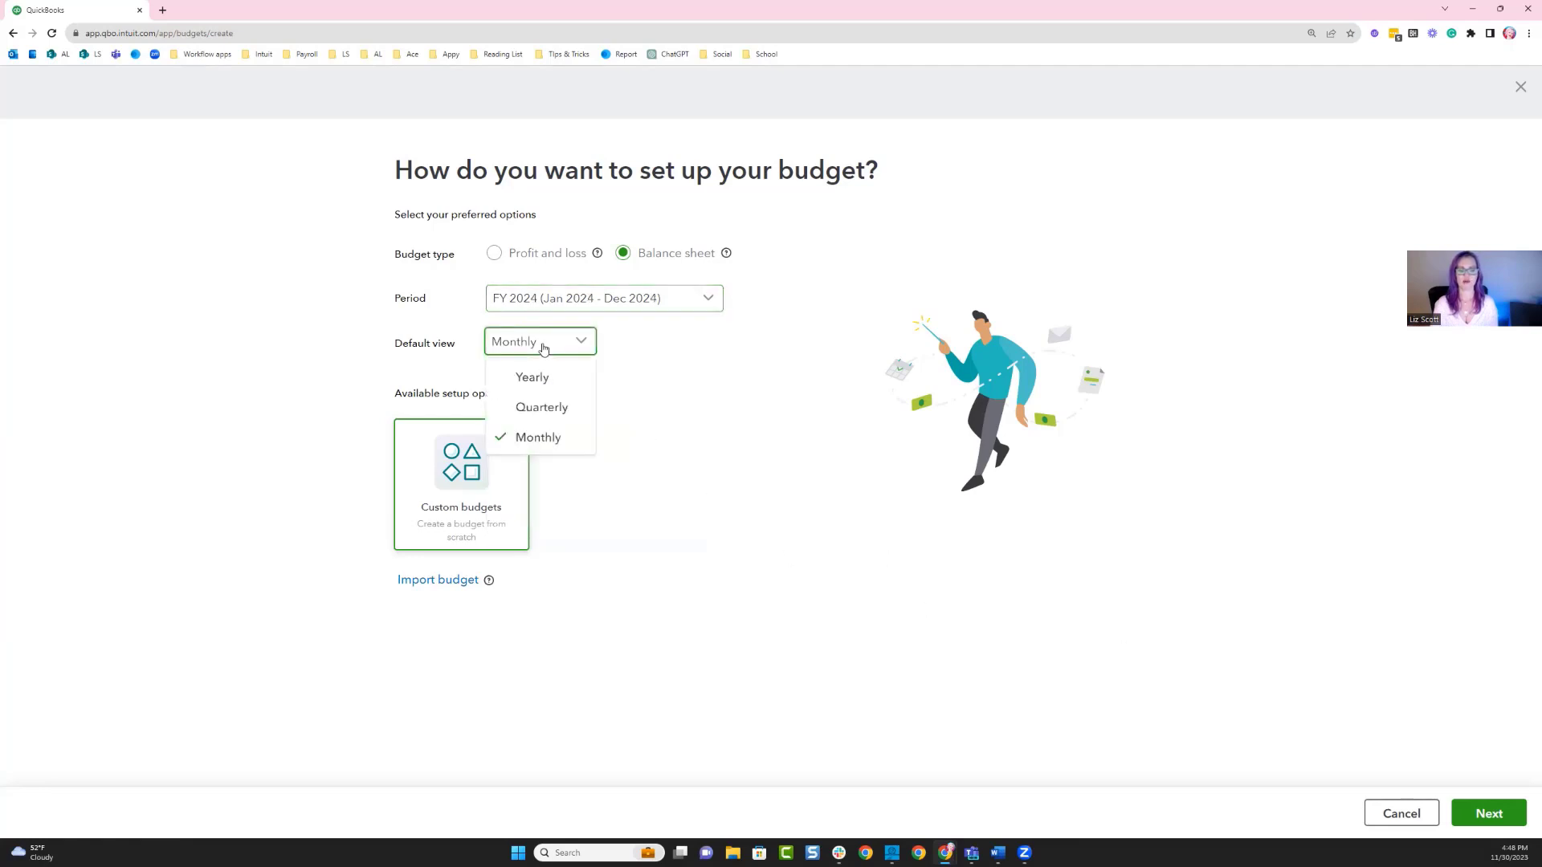
click(537, 444)
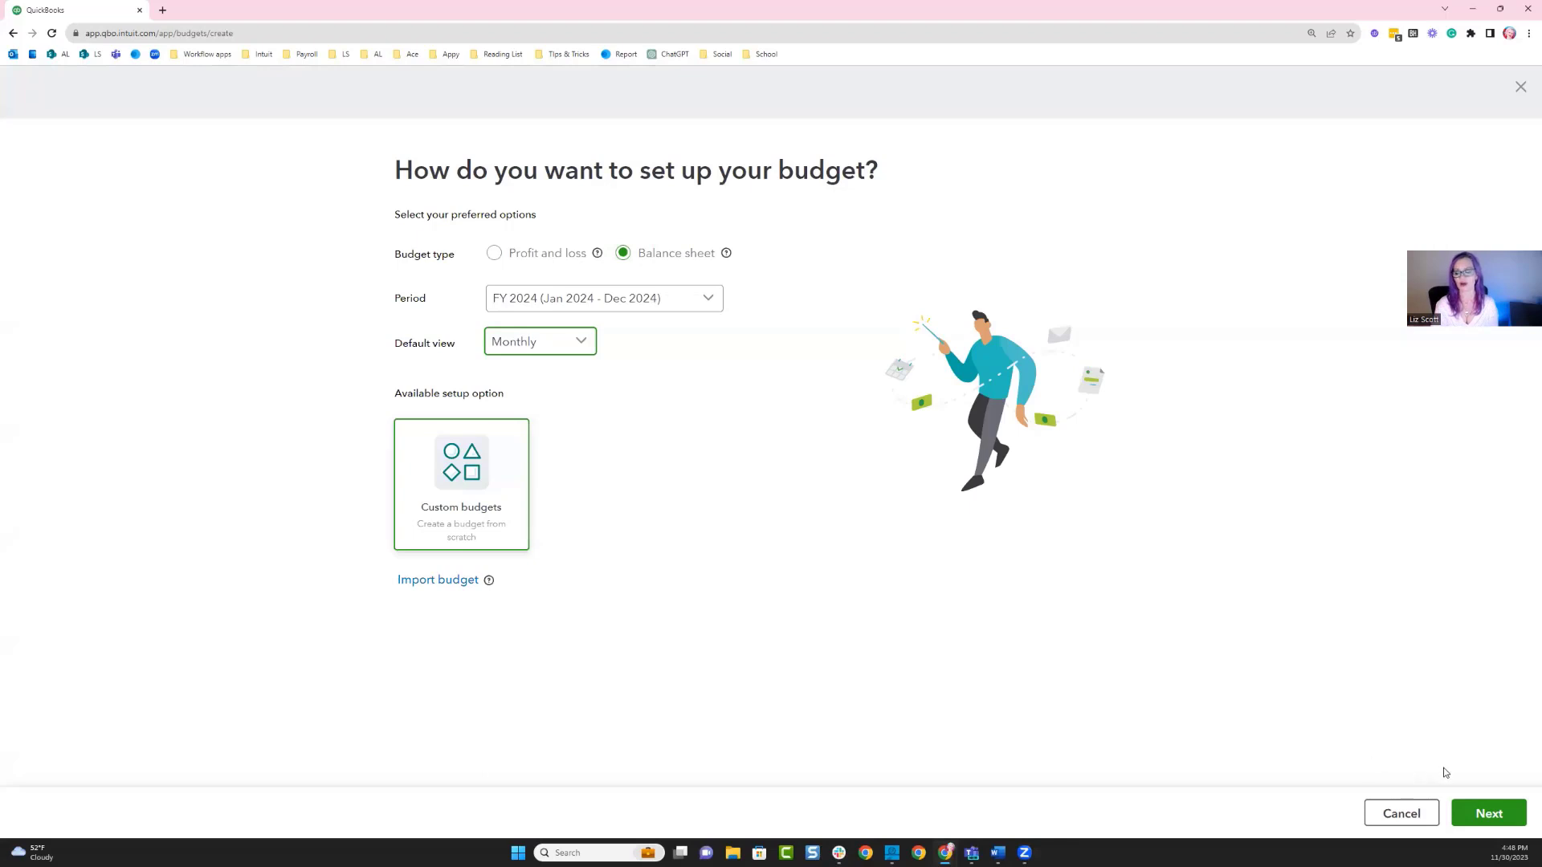
click(1484, 821)
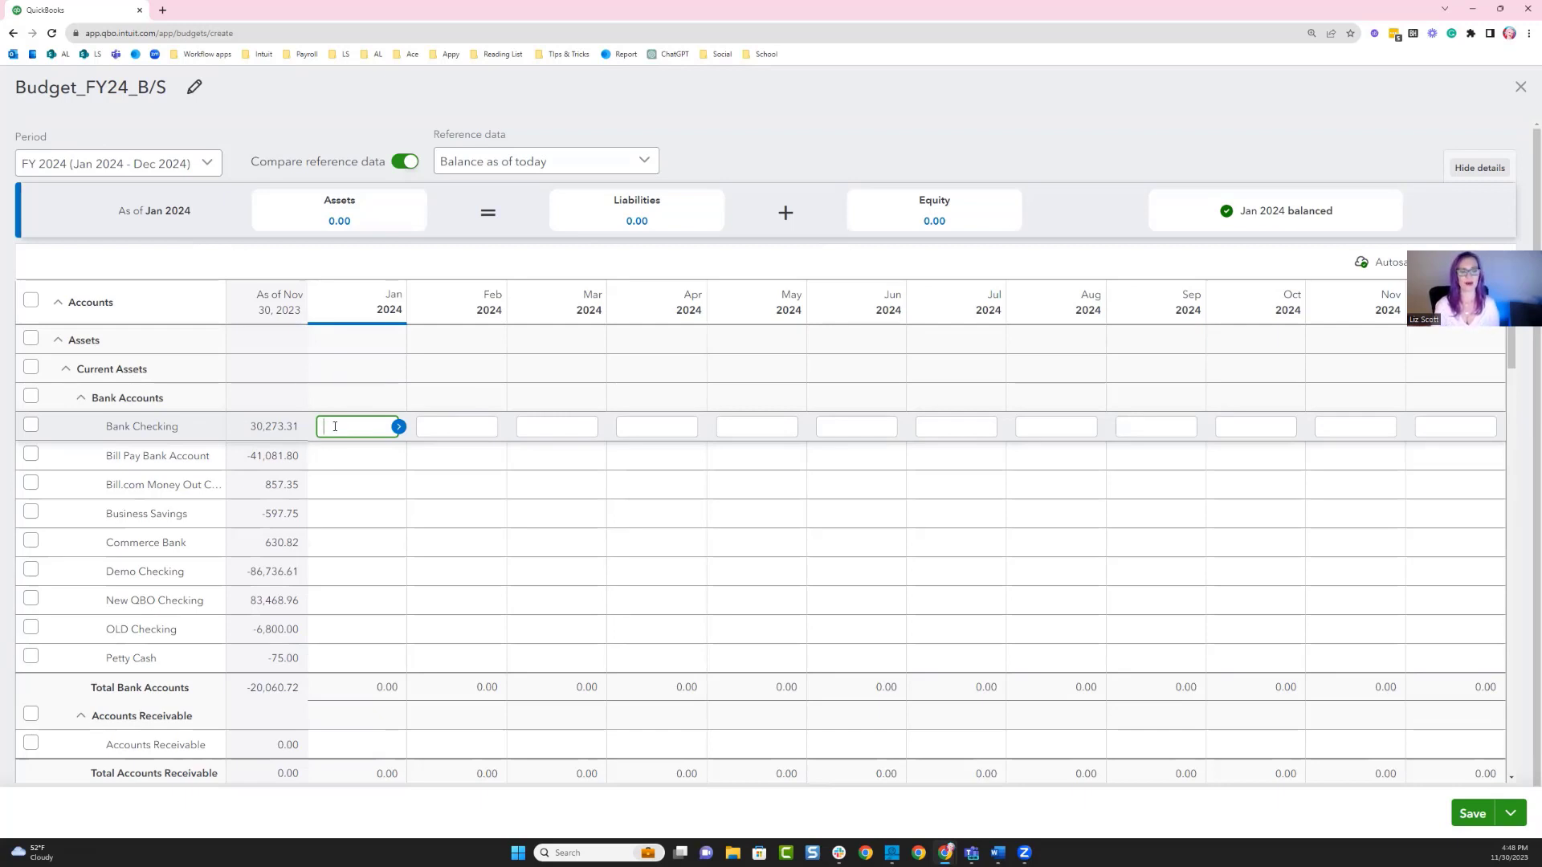
Enter 20000 for Bank Checking in January 2024 and copy the value across all months of the row.
text(200000)
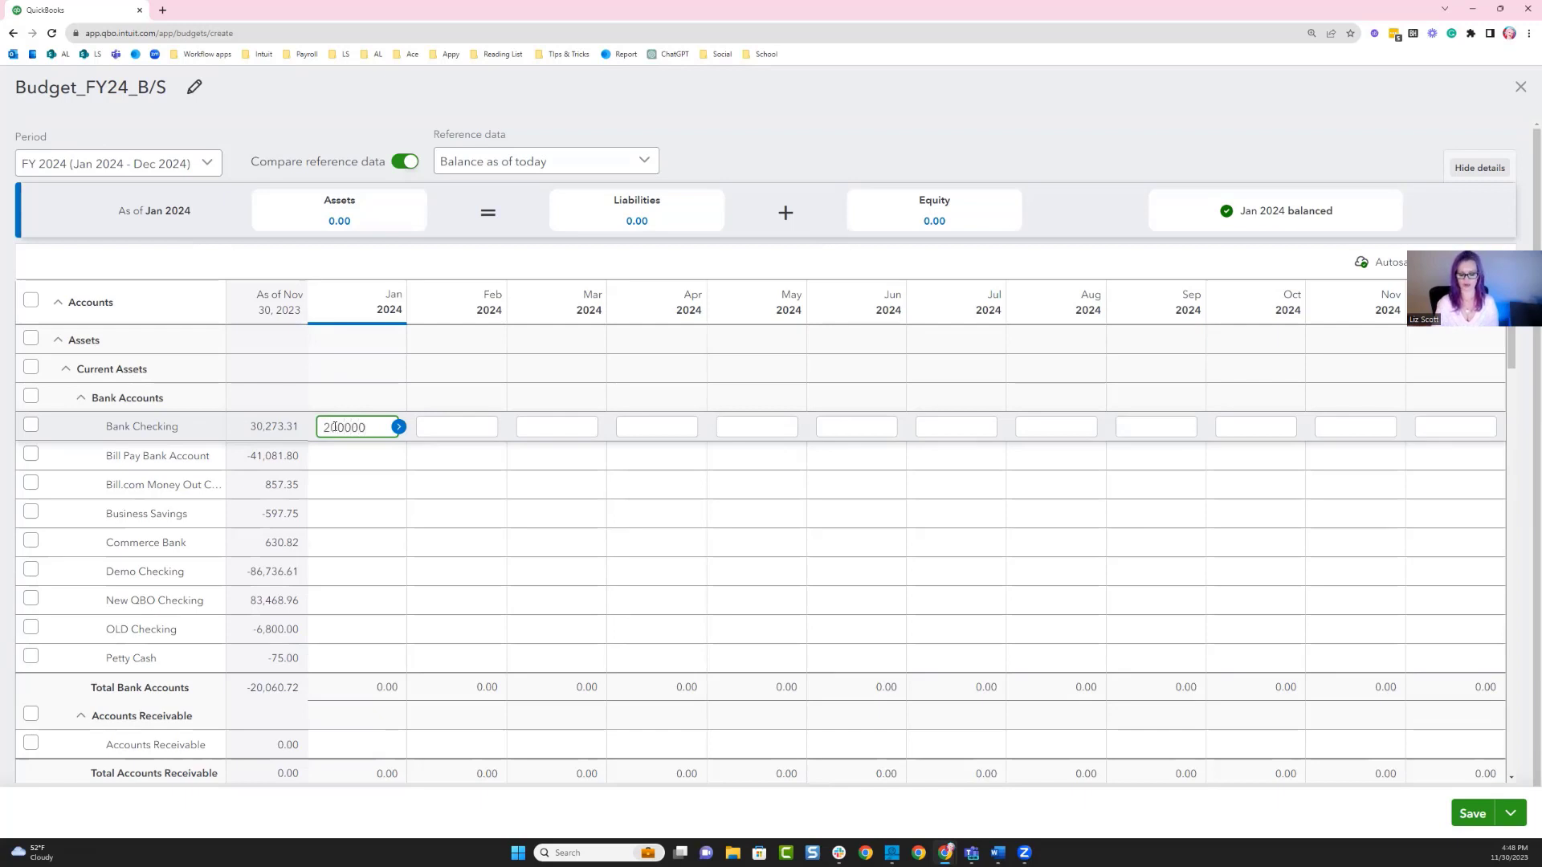
key(BackSpace)
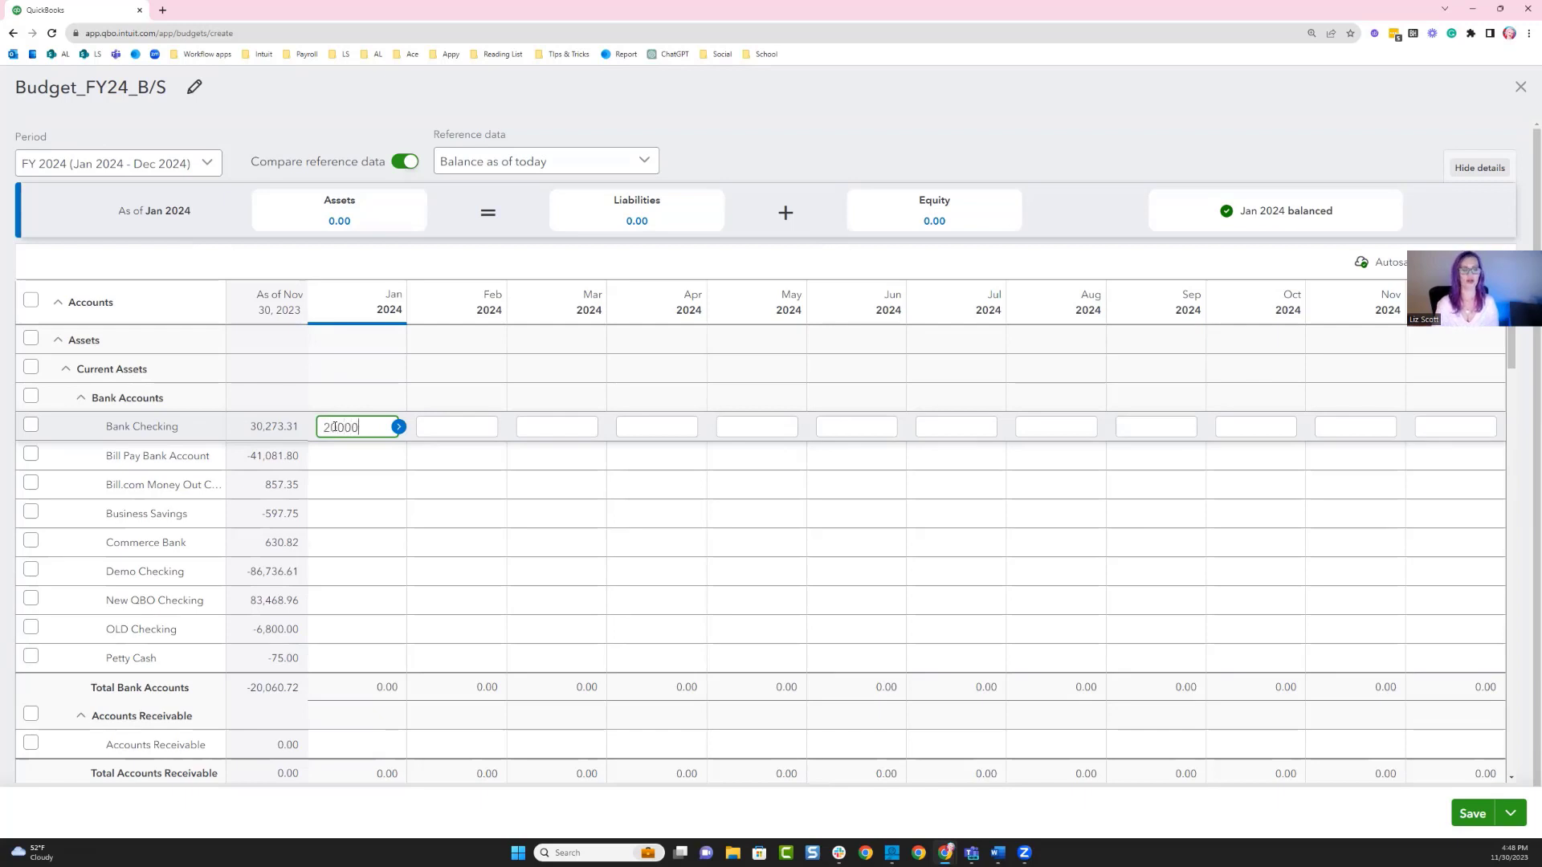
click(402, 432)
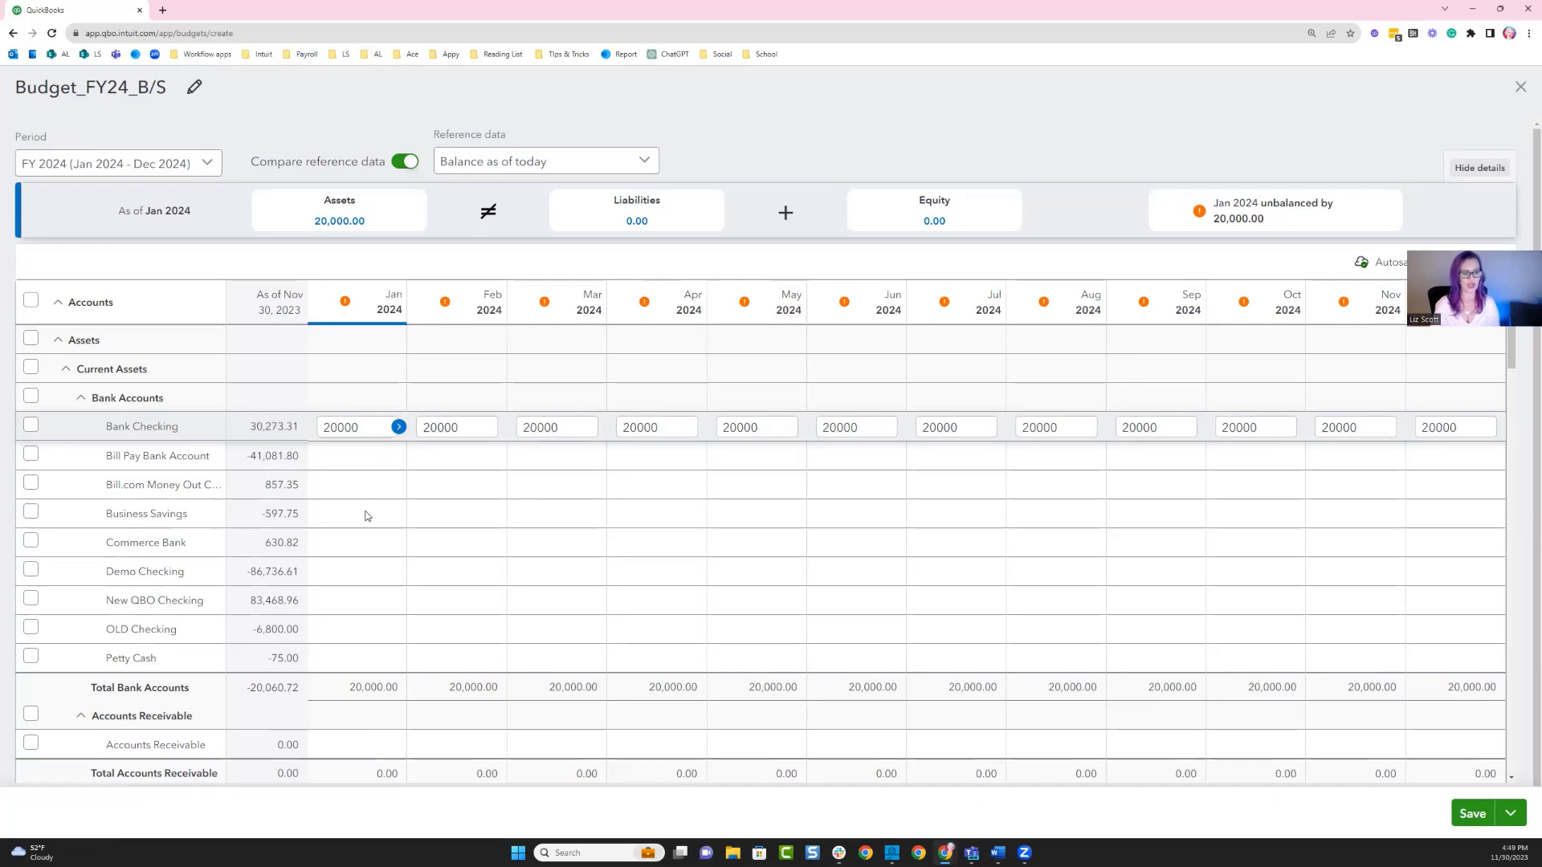
Enter 5000 for the American Express credit card in January 2024 and copy it across the row.
scroll(366, 548, down, 5)
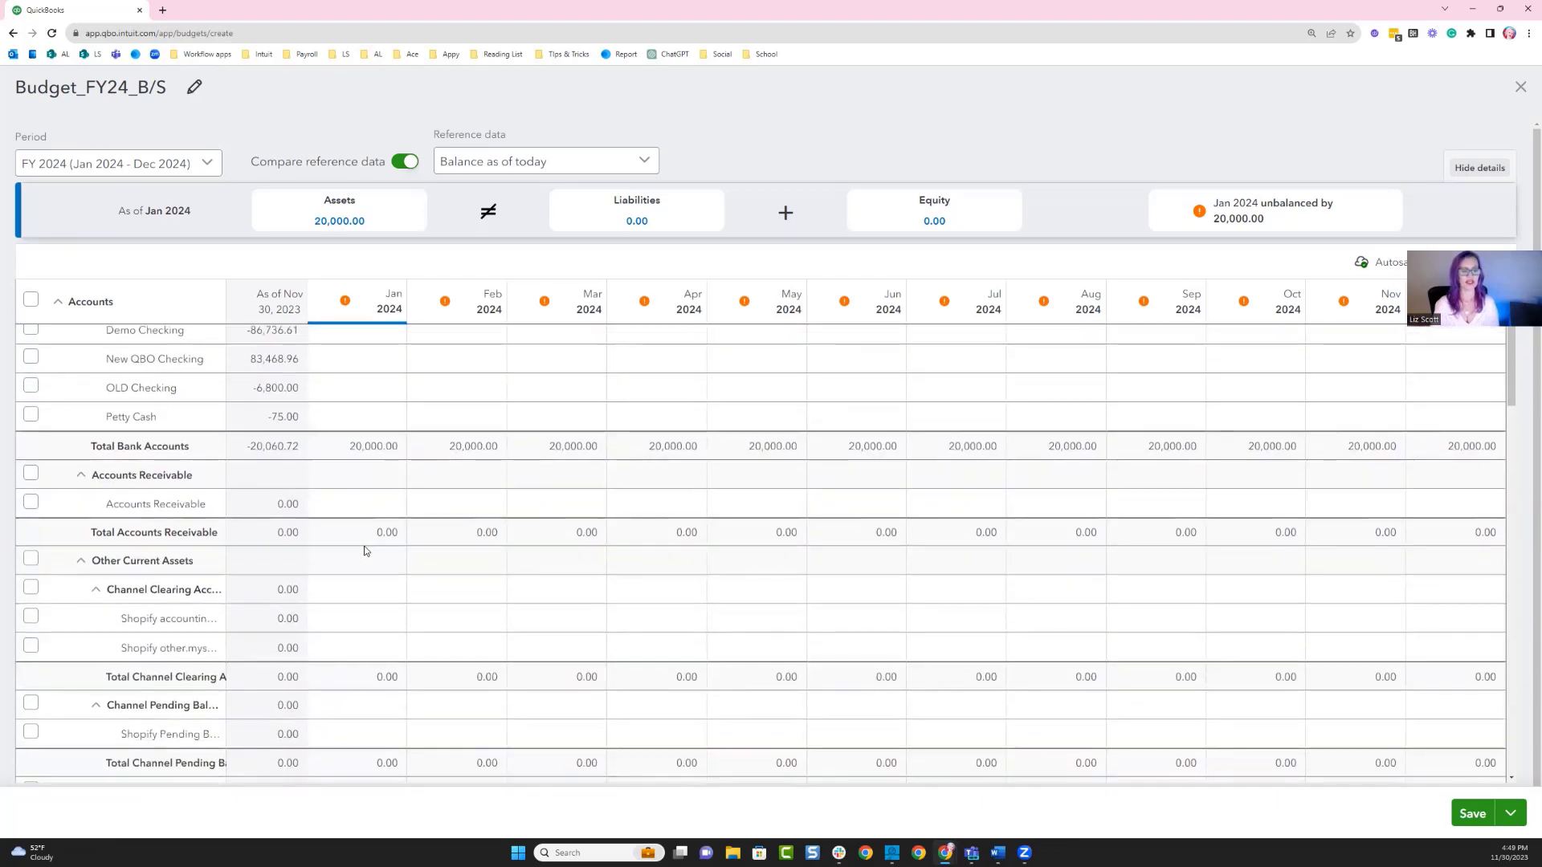
scroll(365, 549, down, 5)
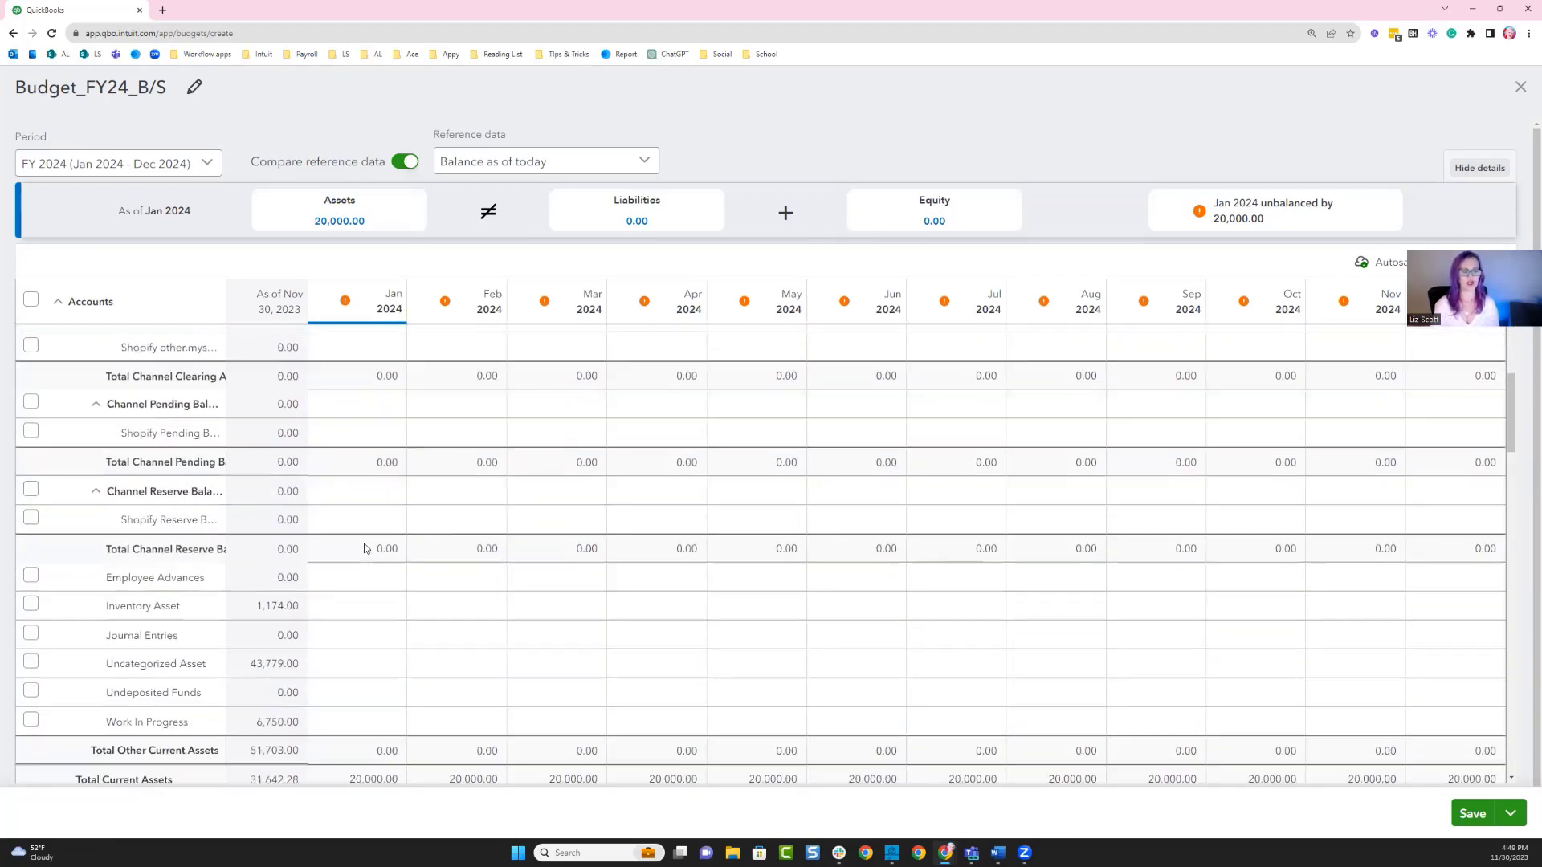
scroll(365, 546, down, 6)
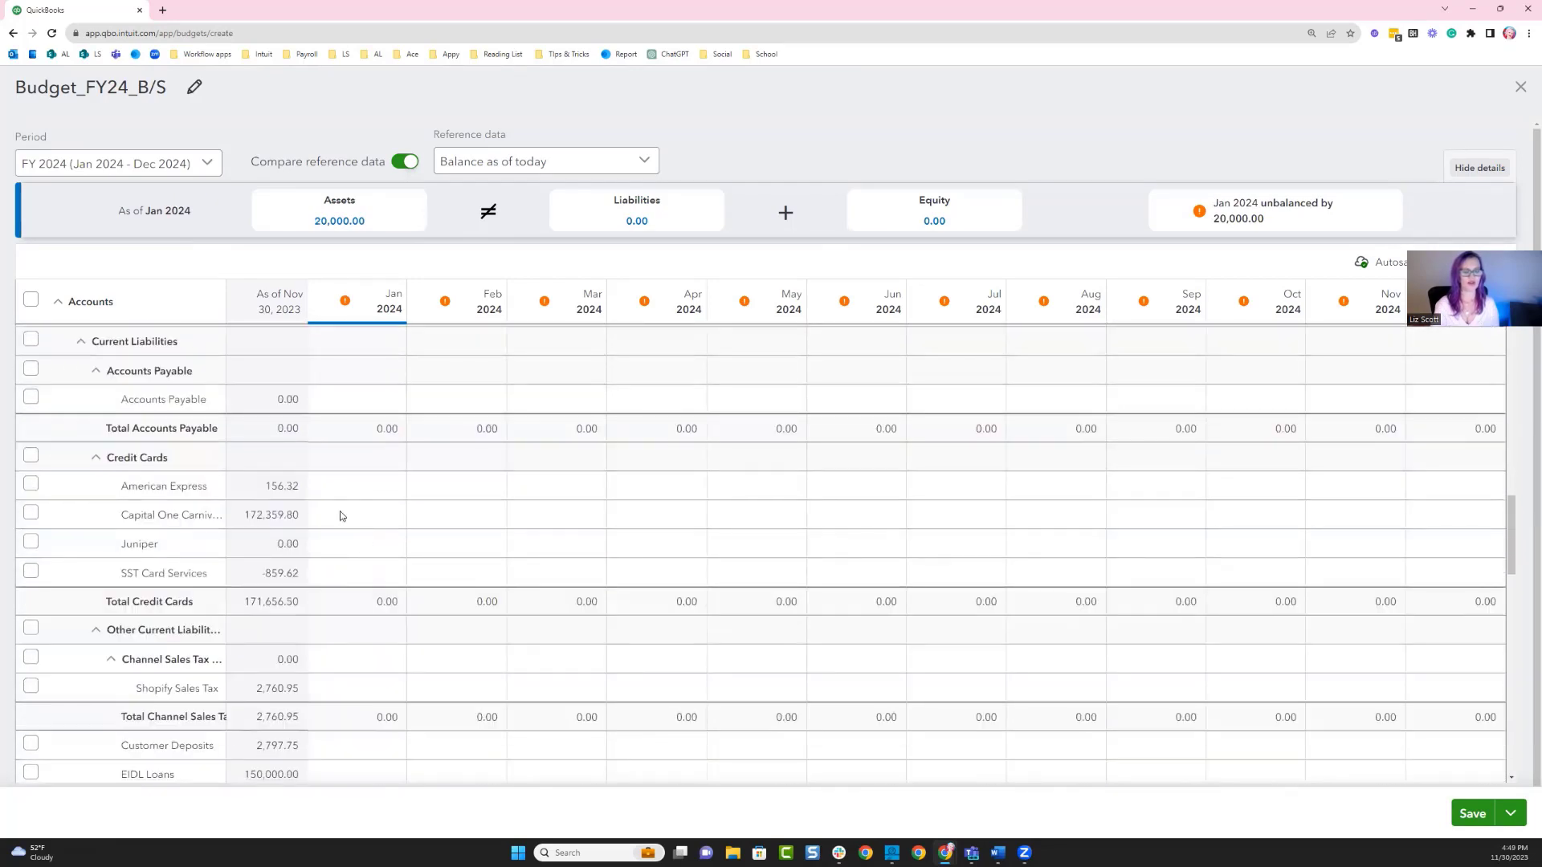
click(351, 489)
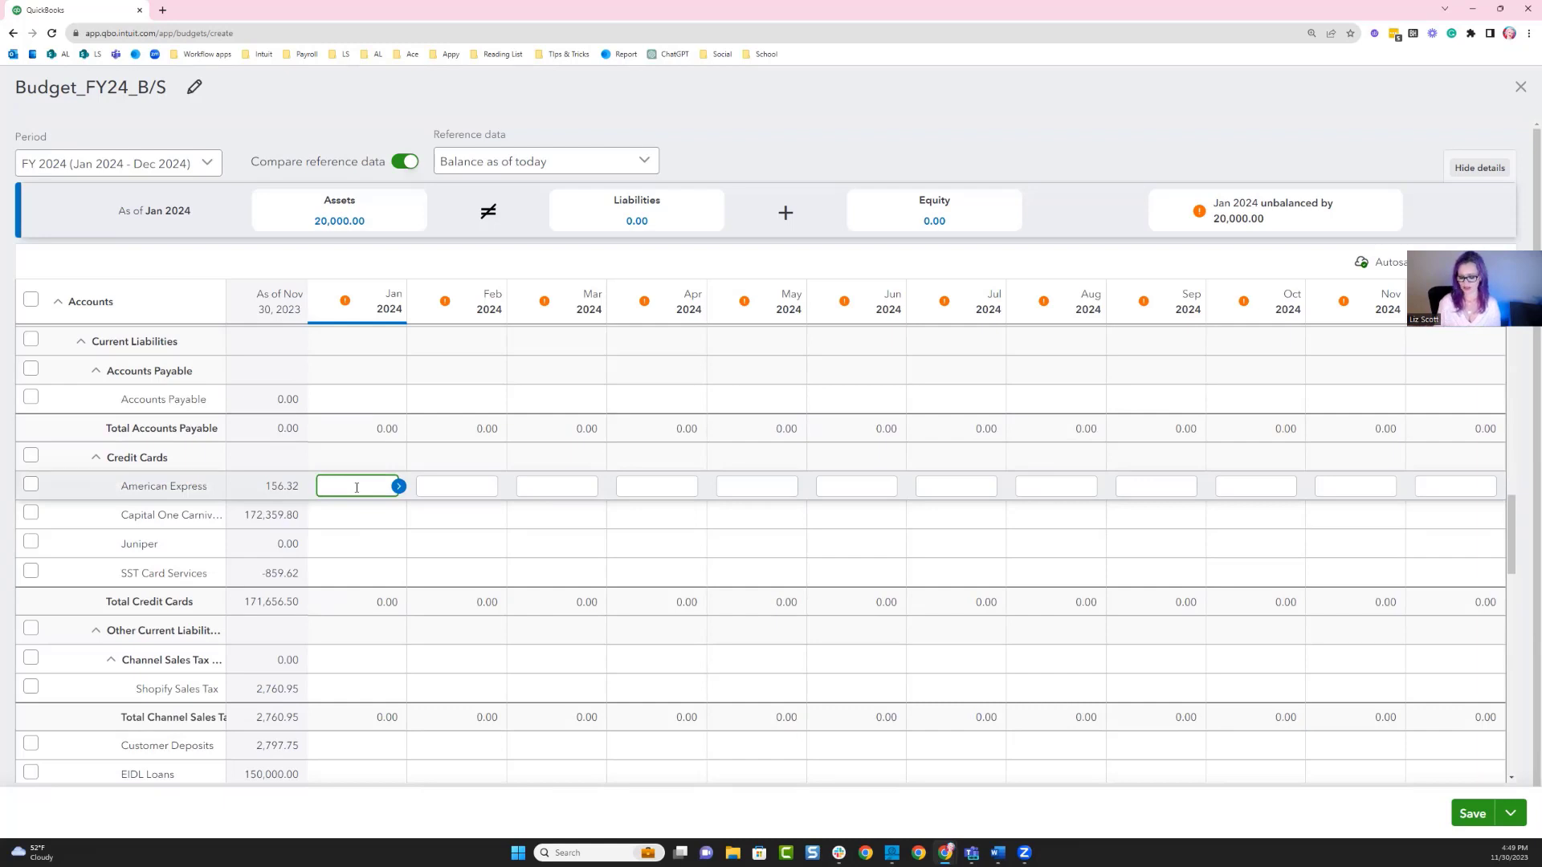
text(5000)
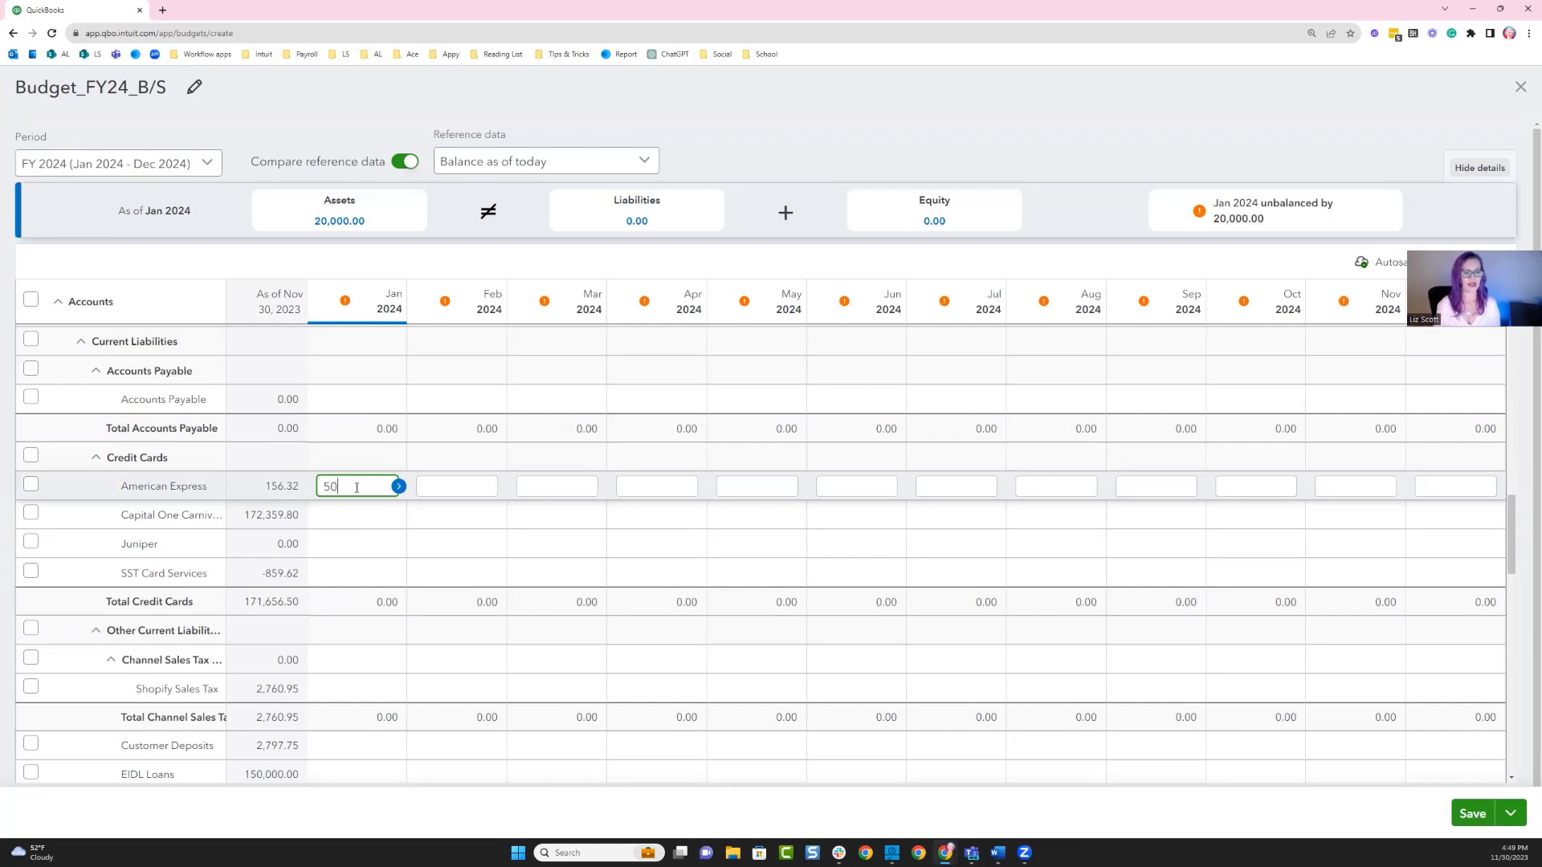
click(399, 486)
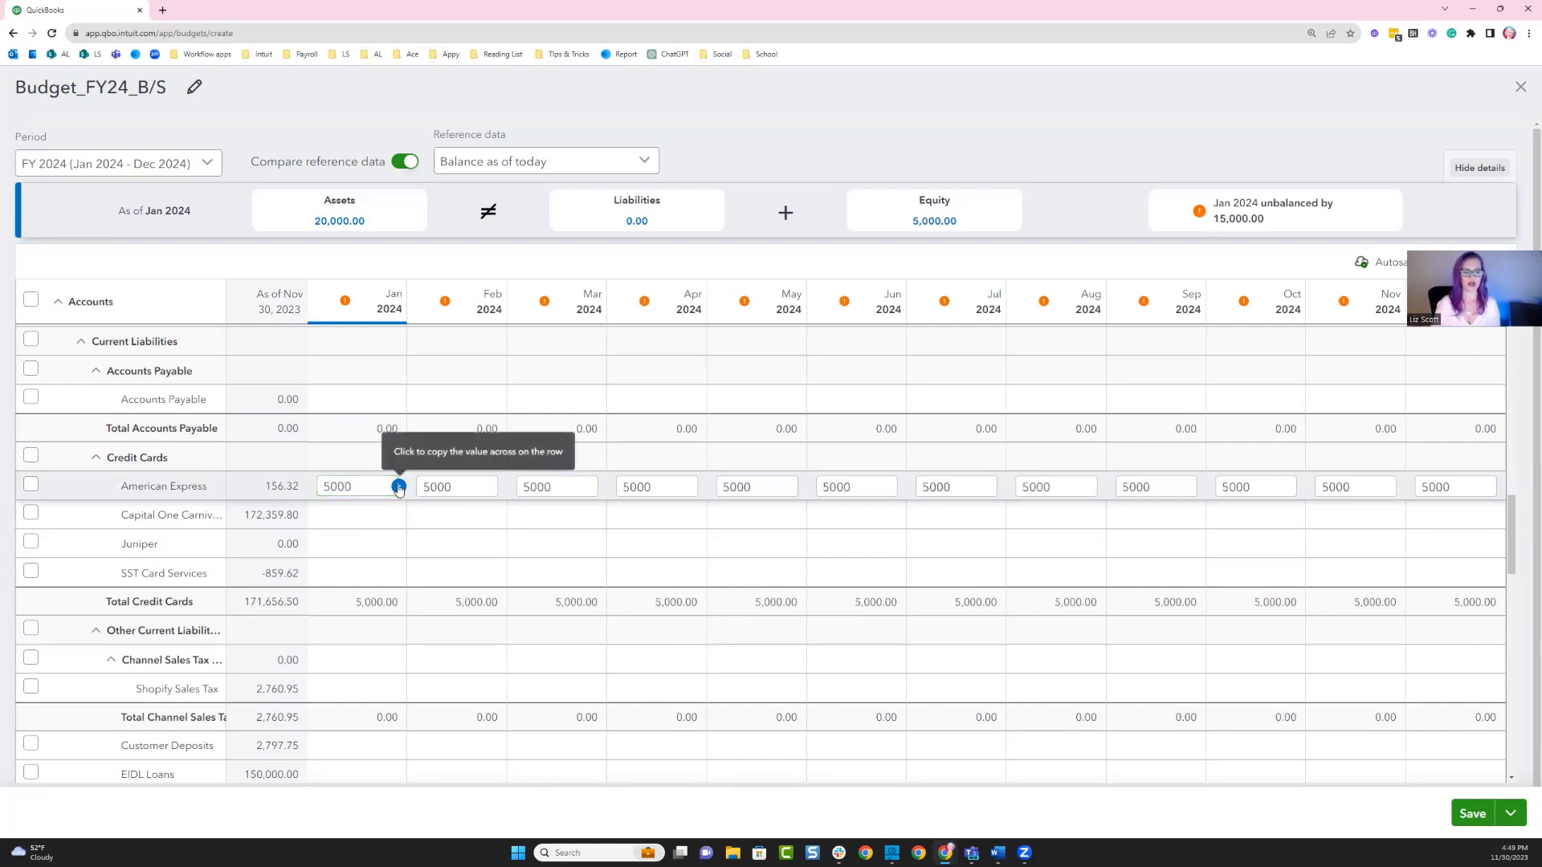
Review the balance sheet budget rows and close the budget editor to return to the budgets list.
scroll(450, 575, down, 7)
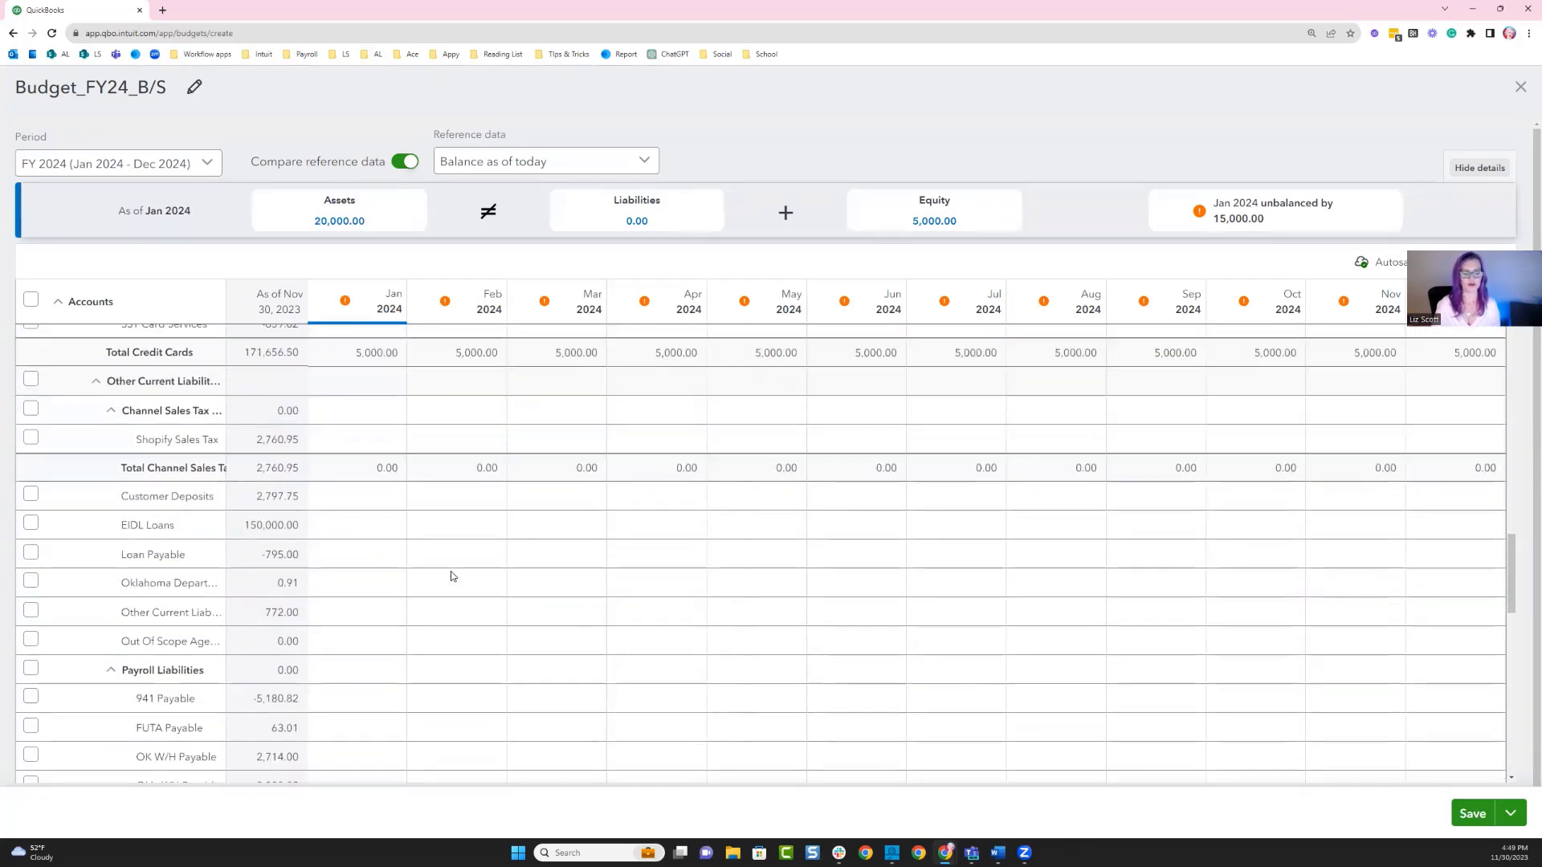
scroll(361, 667, down, 5)
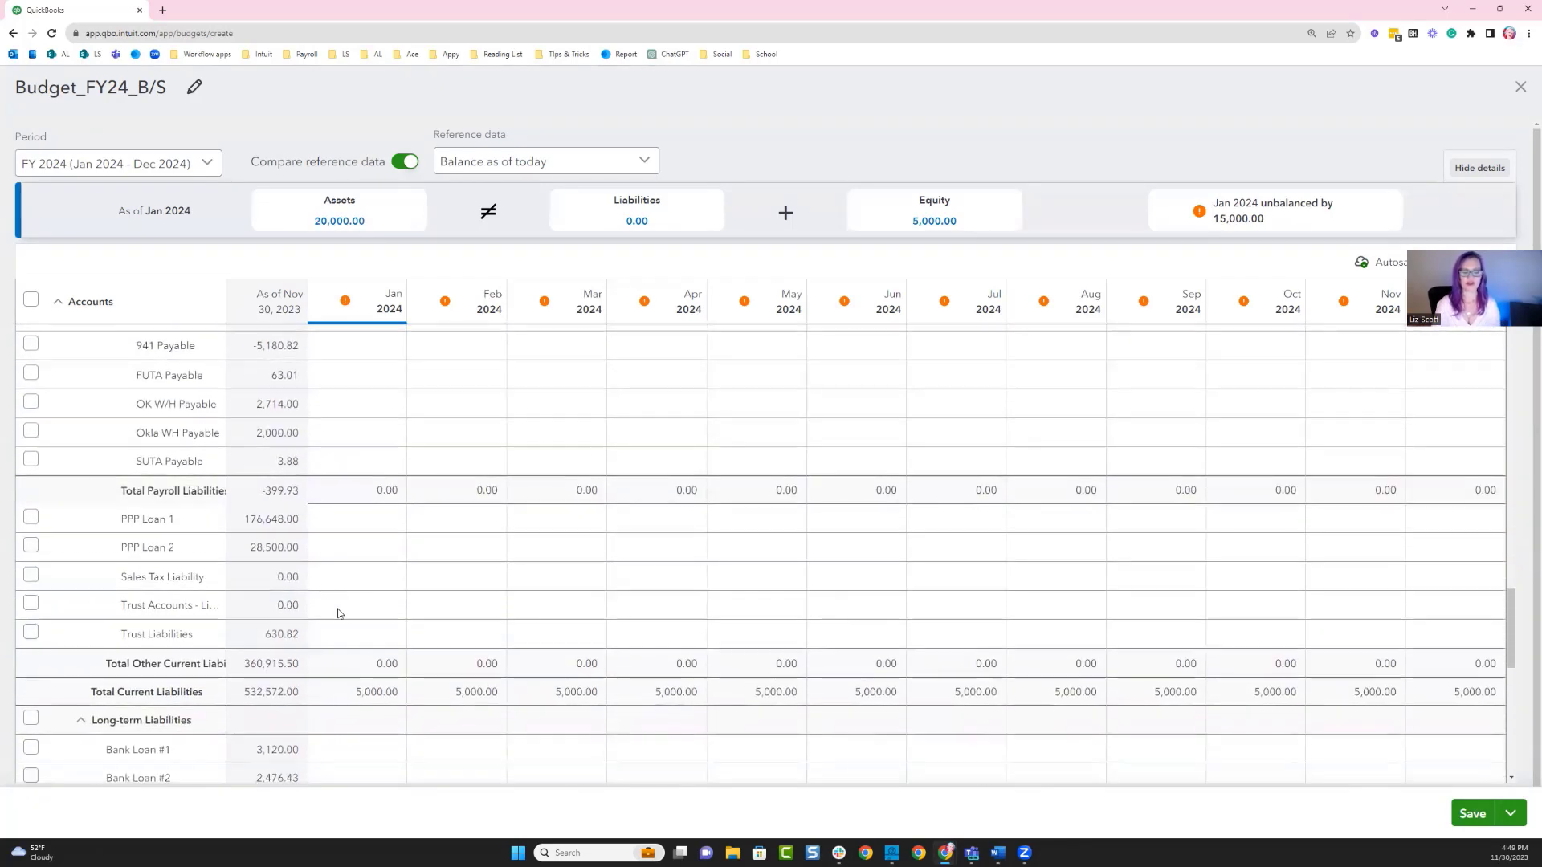
scroll(424, 653, up, 20)
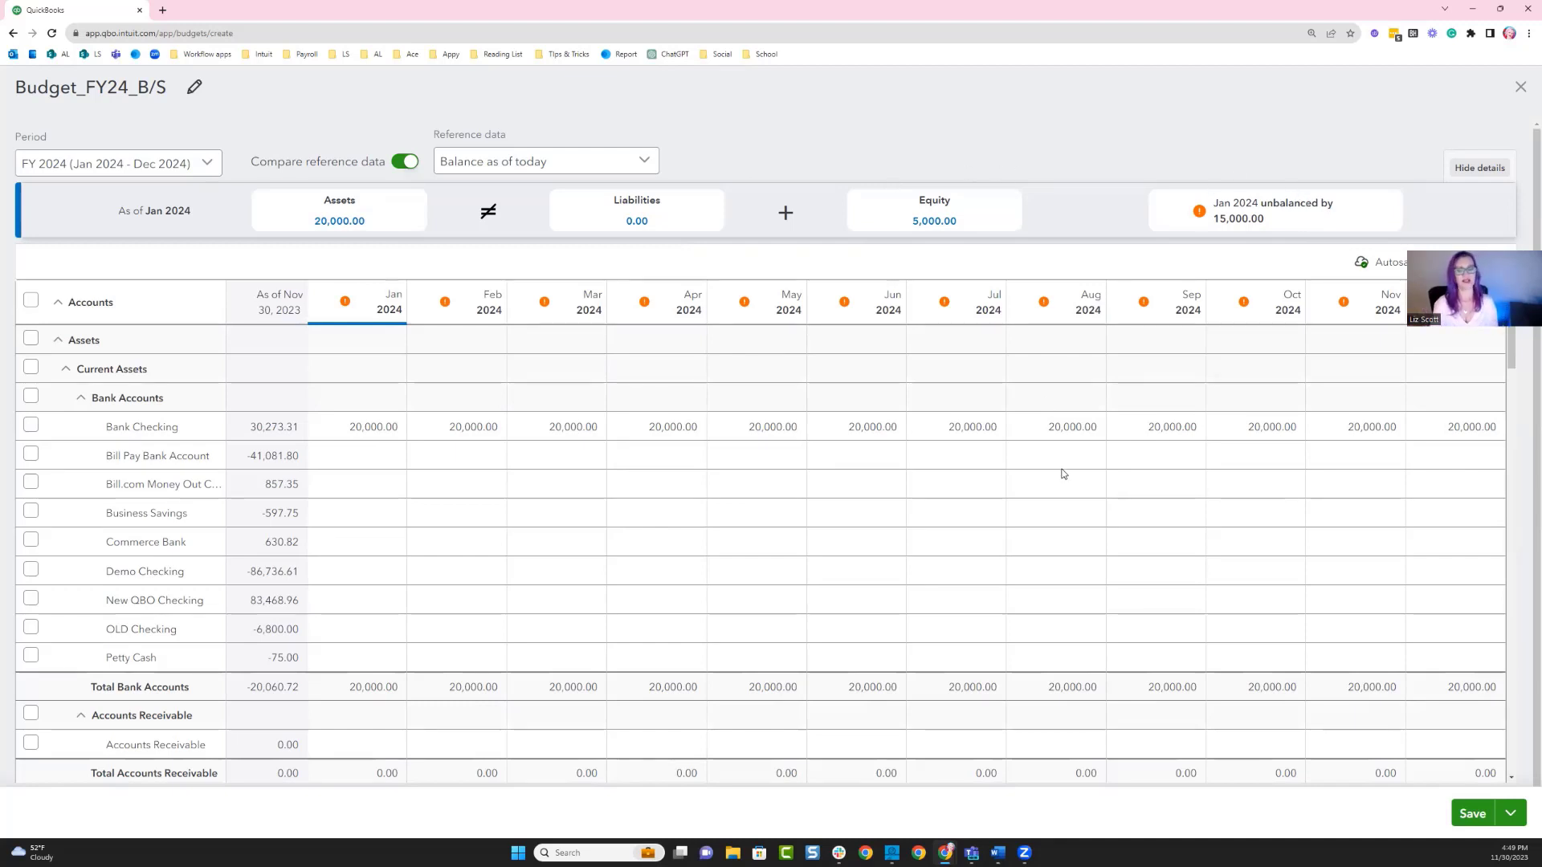
scroll(1063, 474, down, 5)
scroll(1064, 473, down, 15)
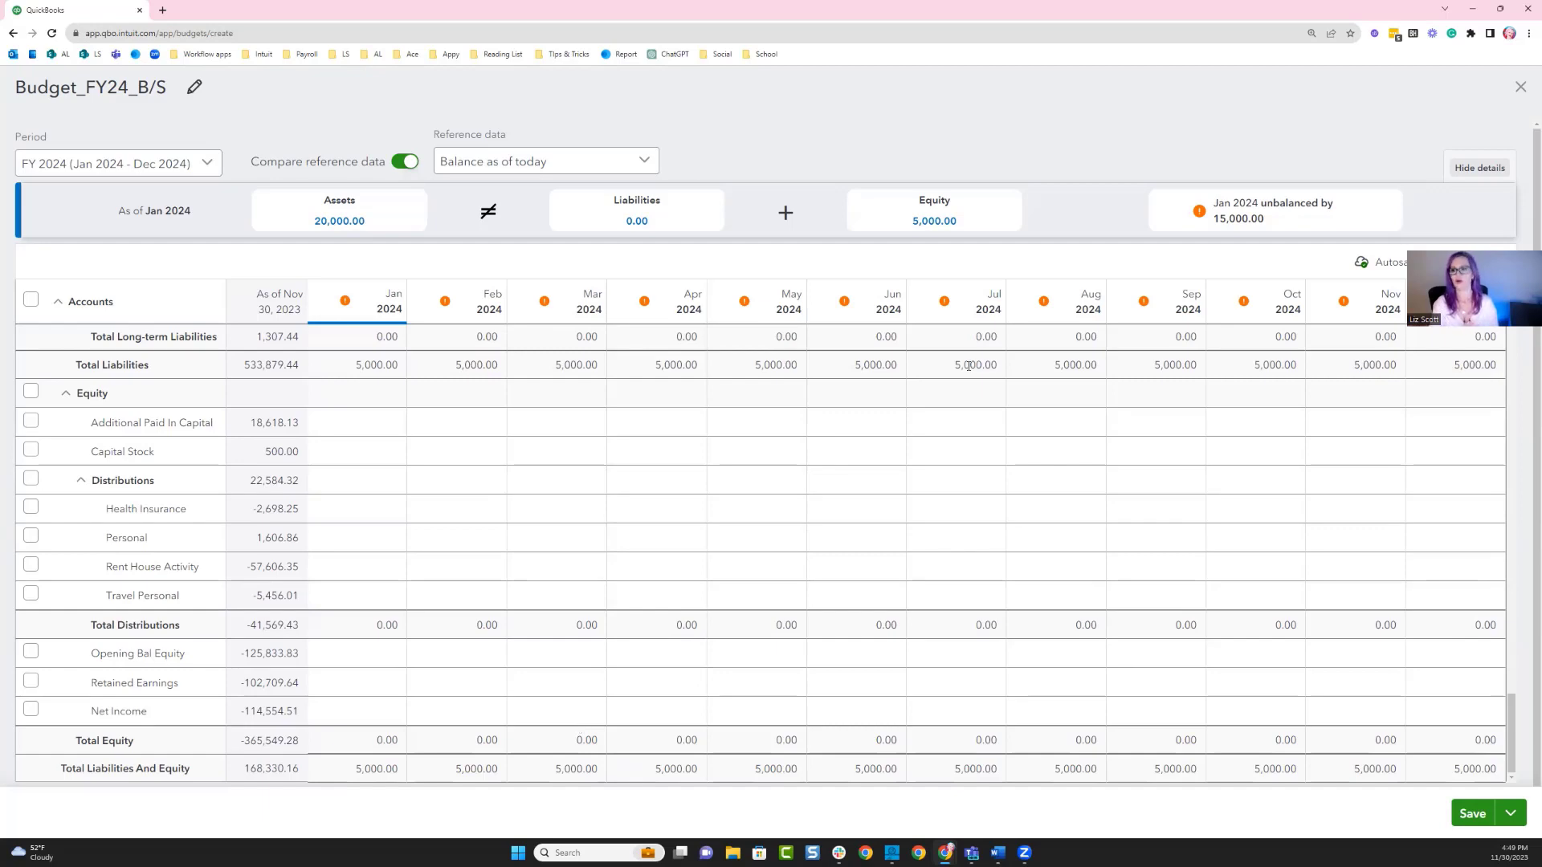
click(1521, 86)
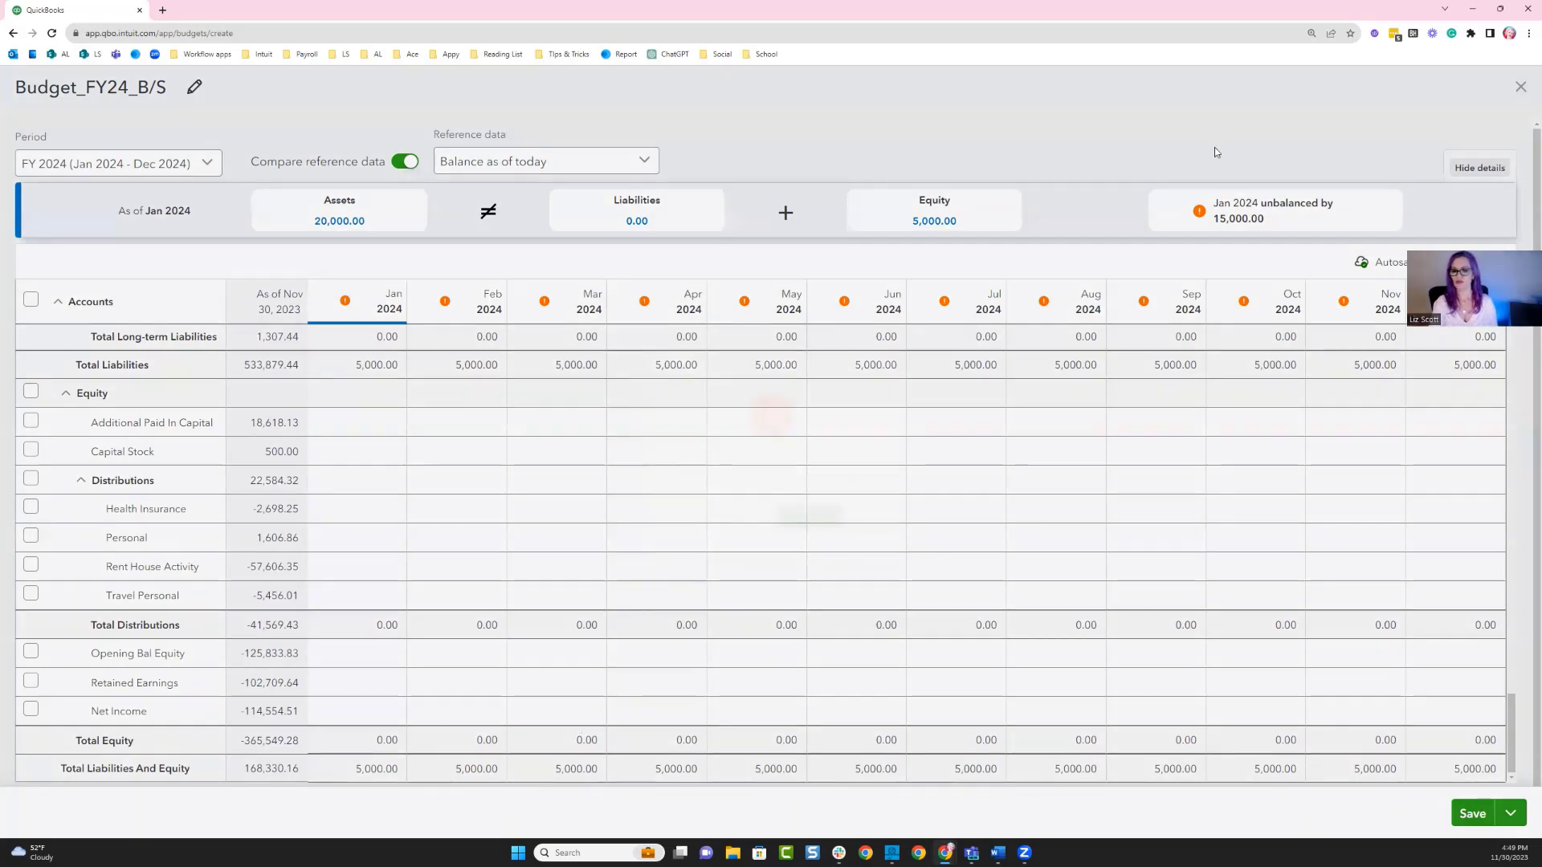
click(781, 535)
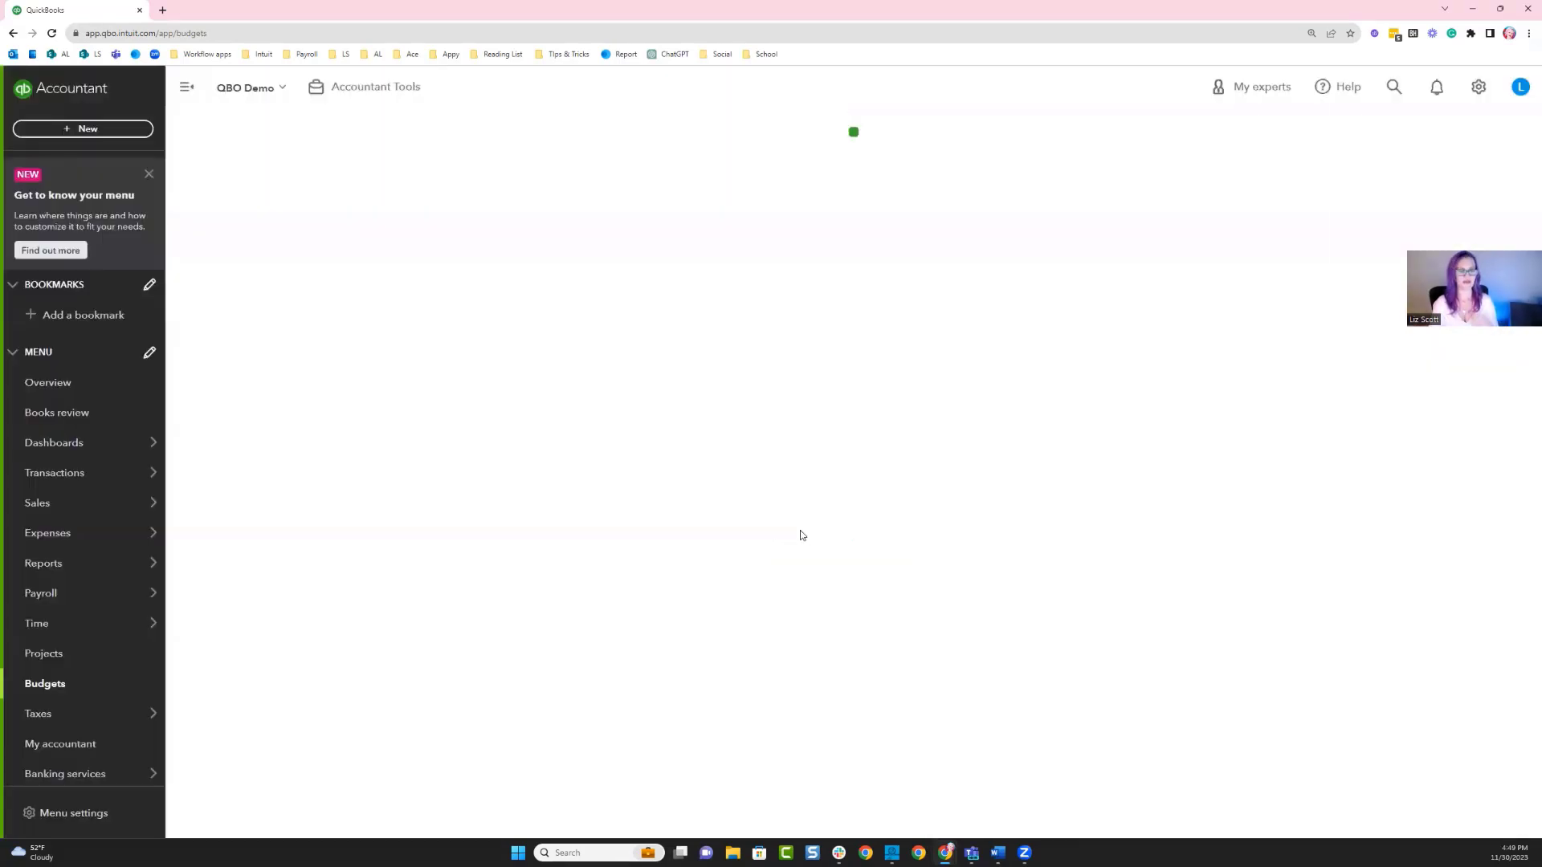
Start a new profit and loss budget for FY 2024 (Jan 2024 - Dec 2024) with a consolidated format.
click(1415, 139)
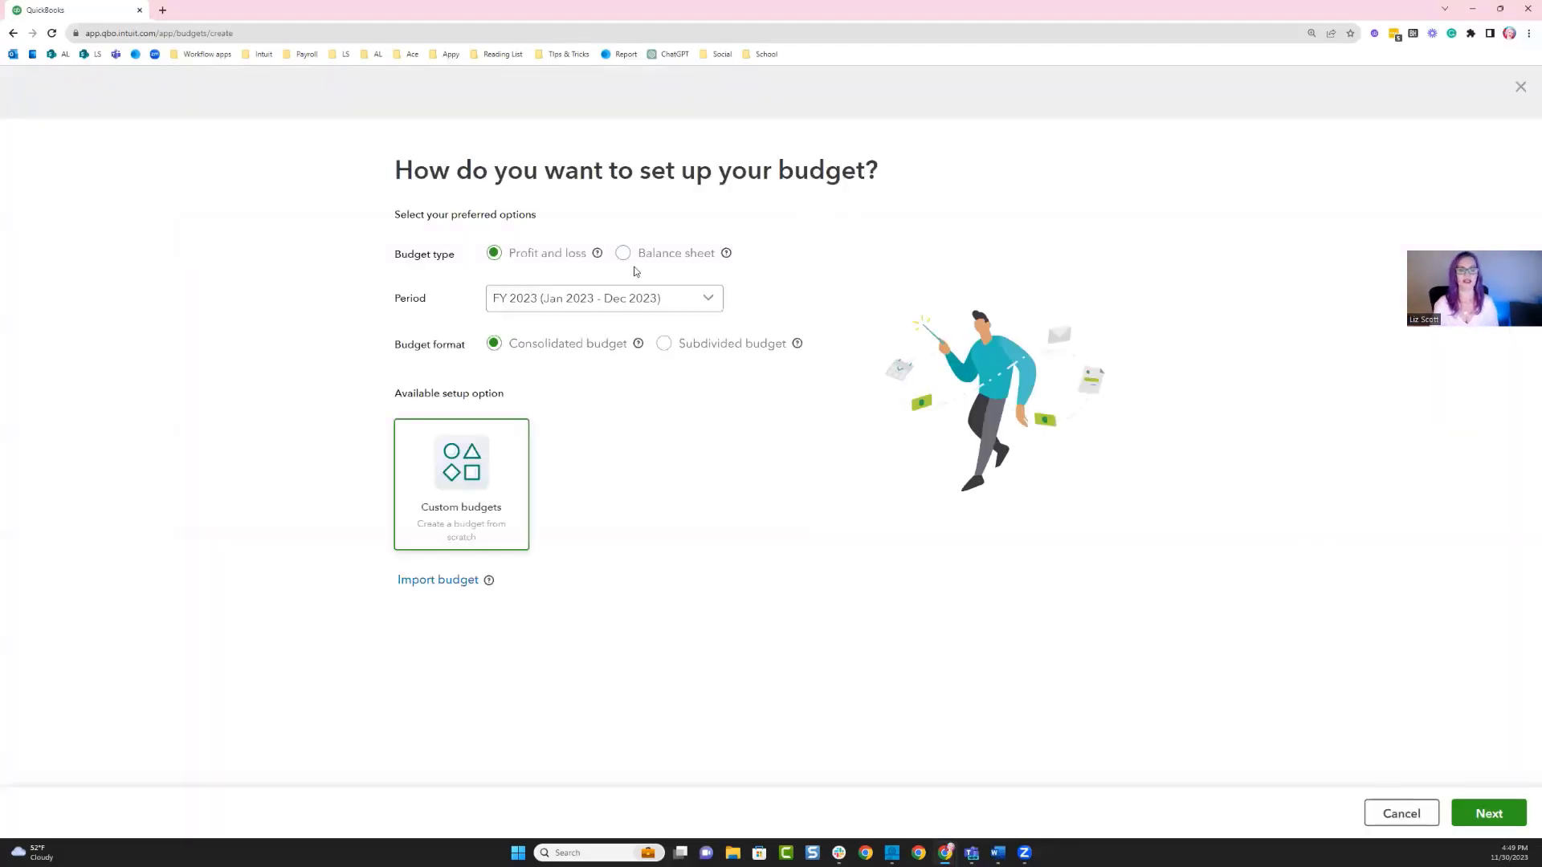
click(685, 301)
click(636, 437)
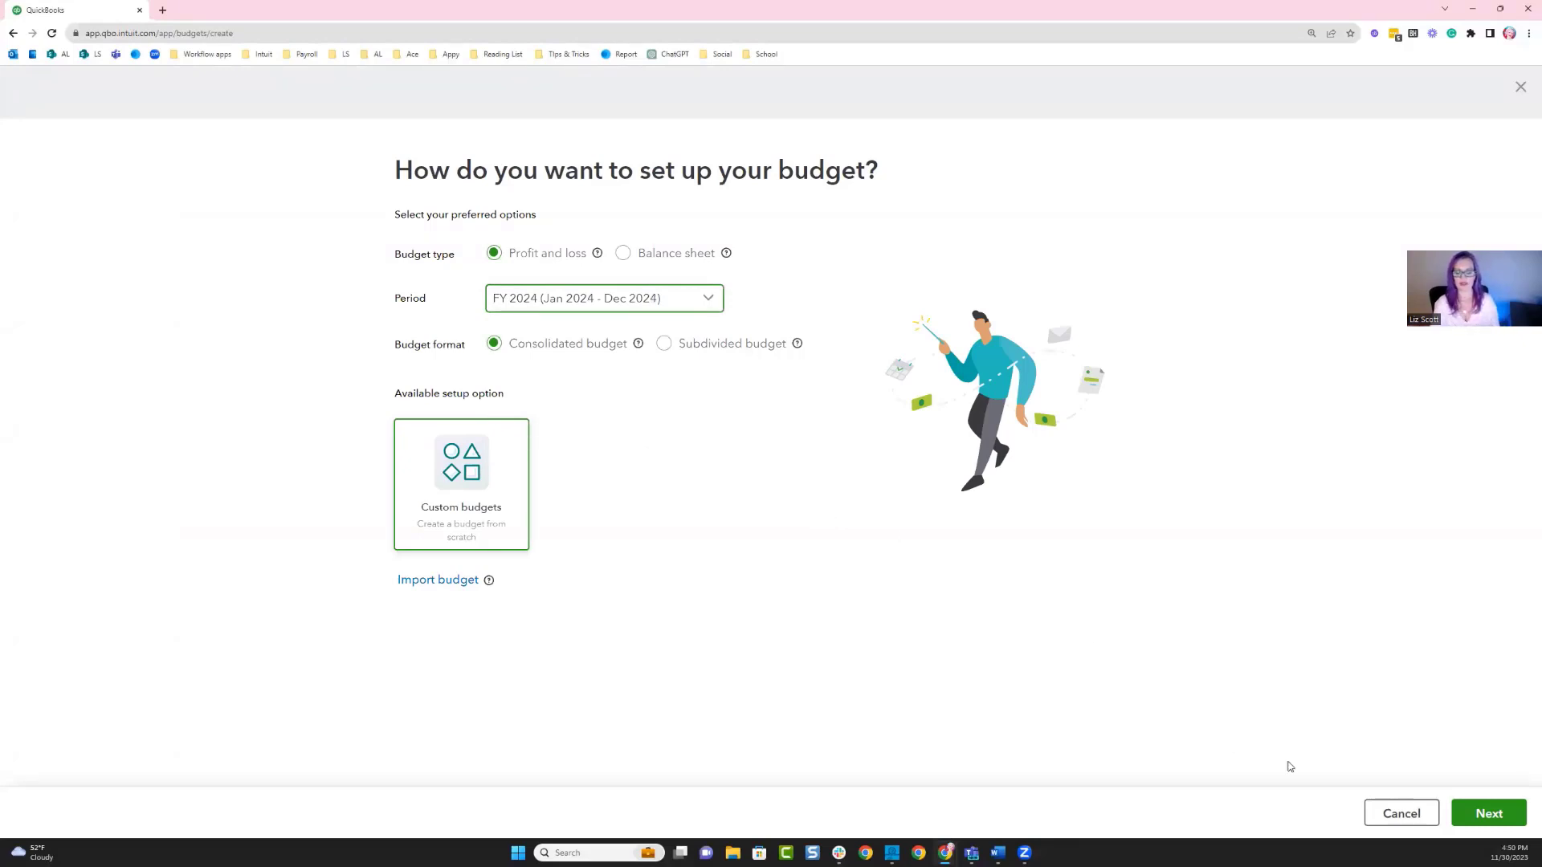
click(1469, 814)
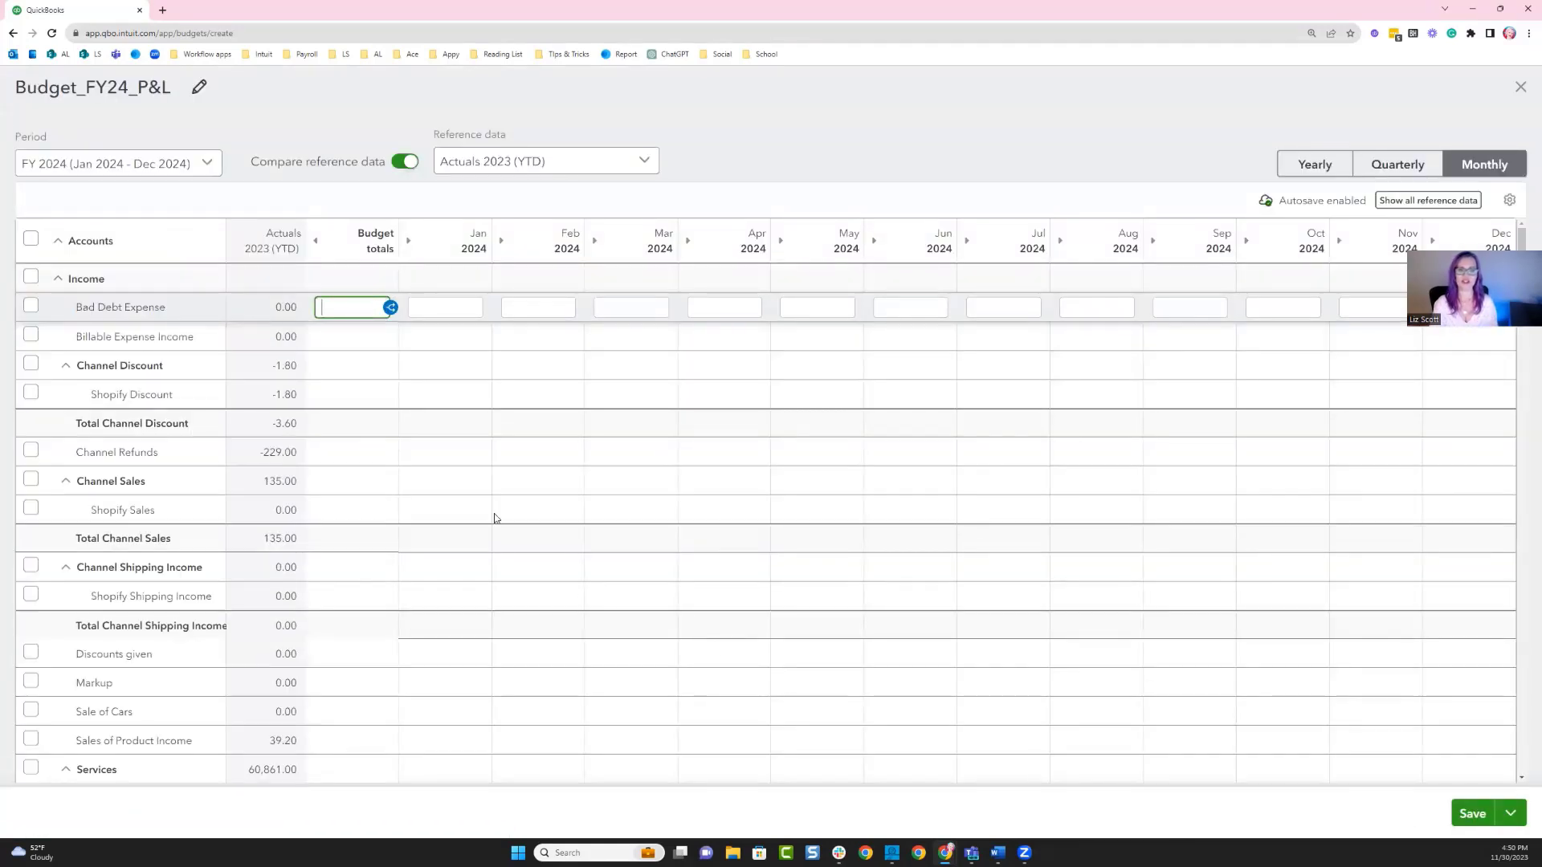
Keep Actuals 2023 (YTD) as reference data, then enter a 15000 budget total for Shopify Sales and split it across the months.
click(592, 163)
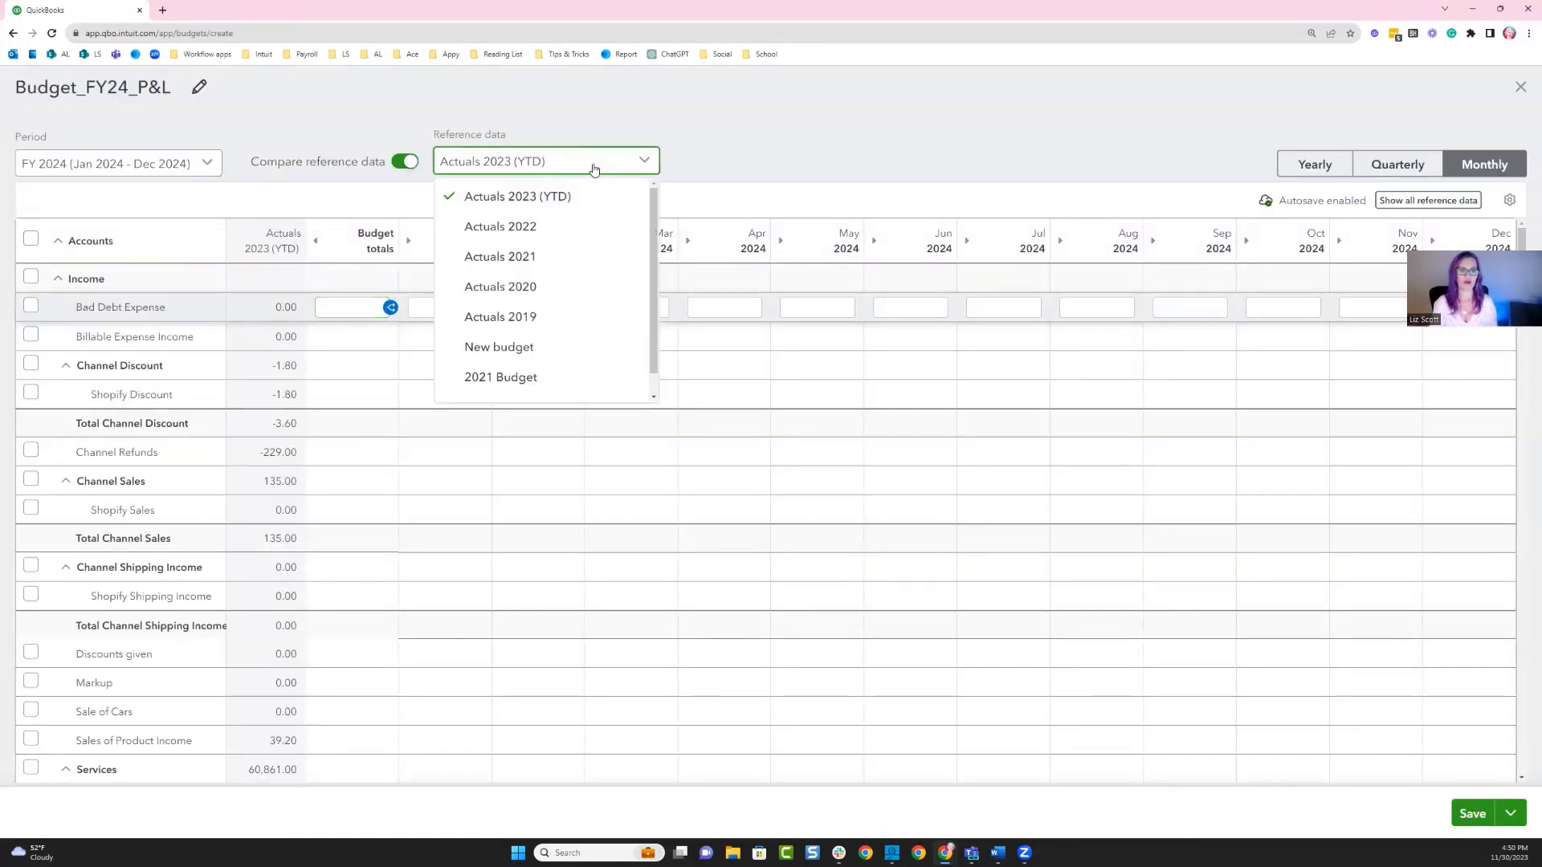
click(554, 206)
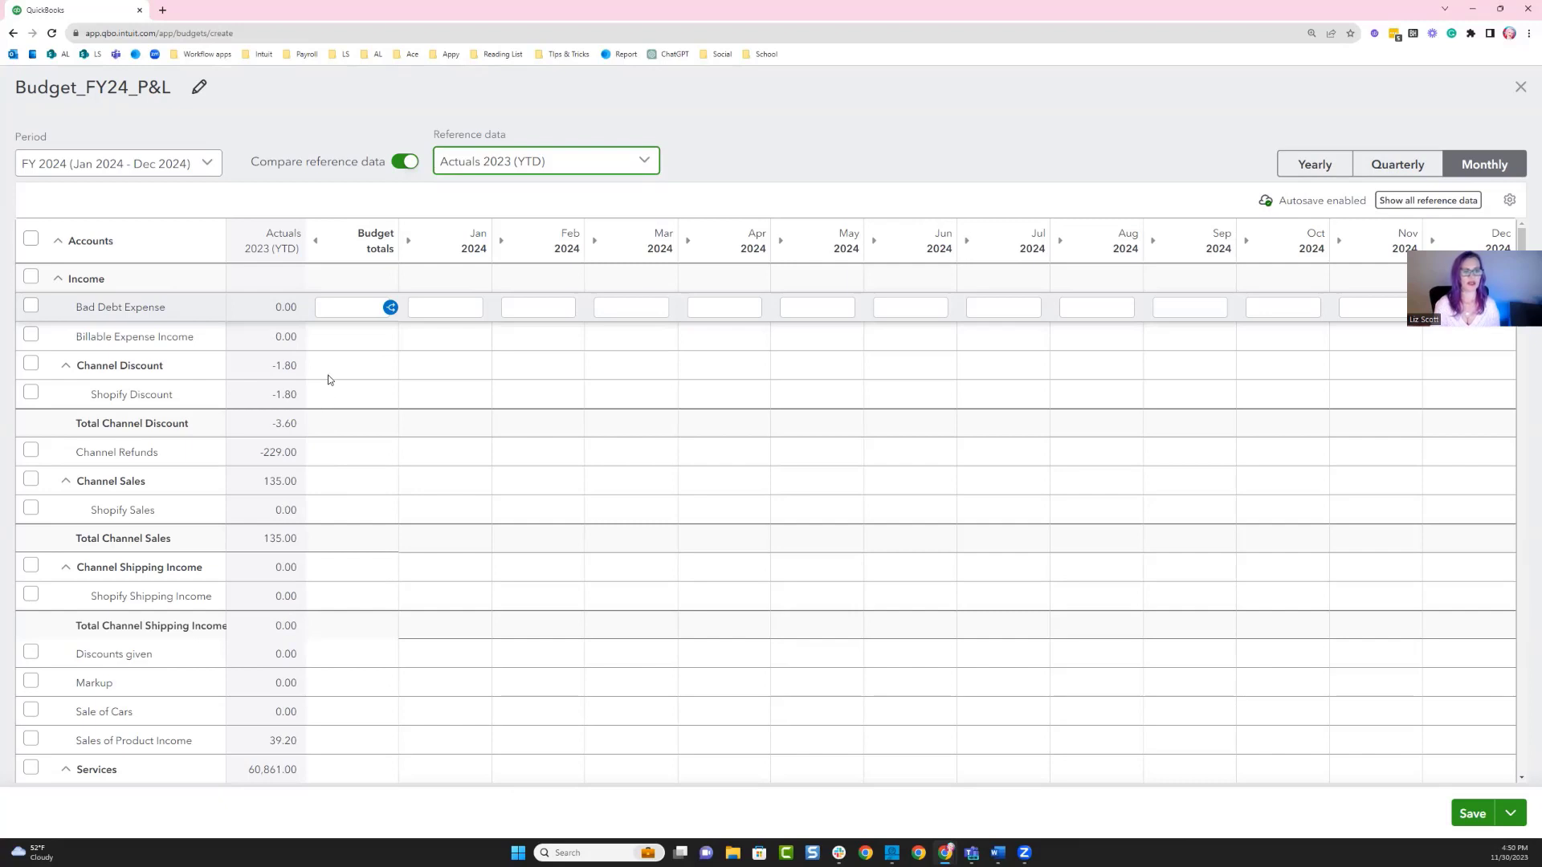
click(345, 394)
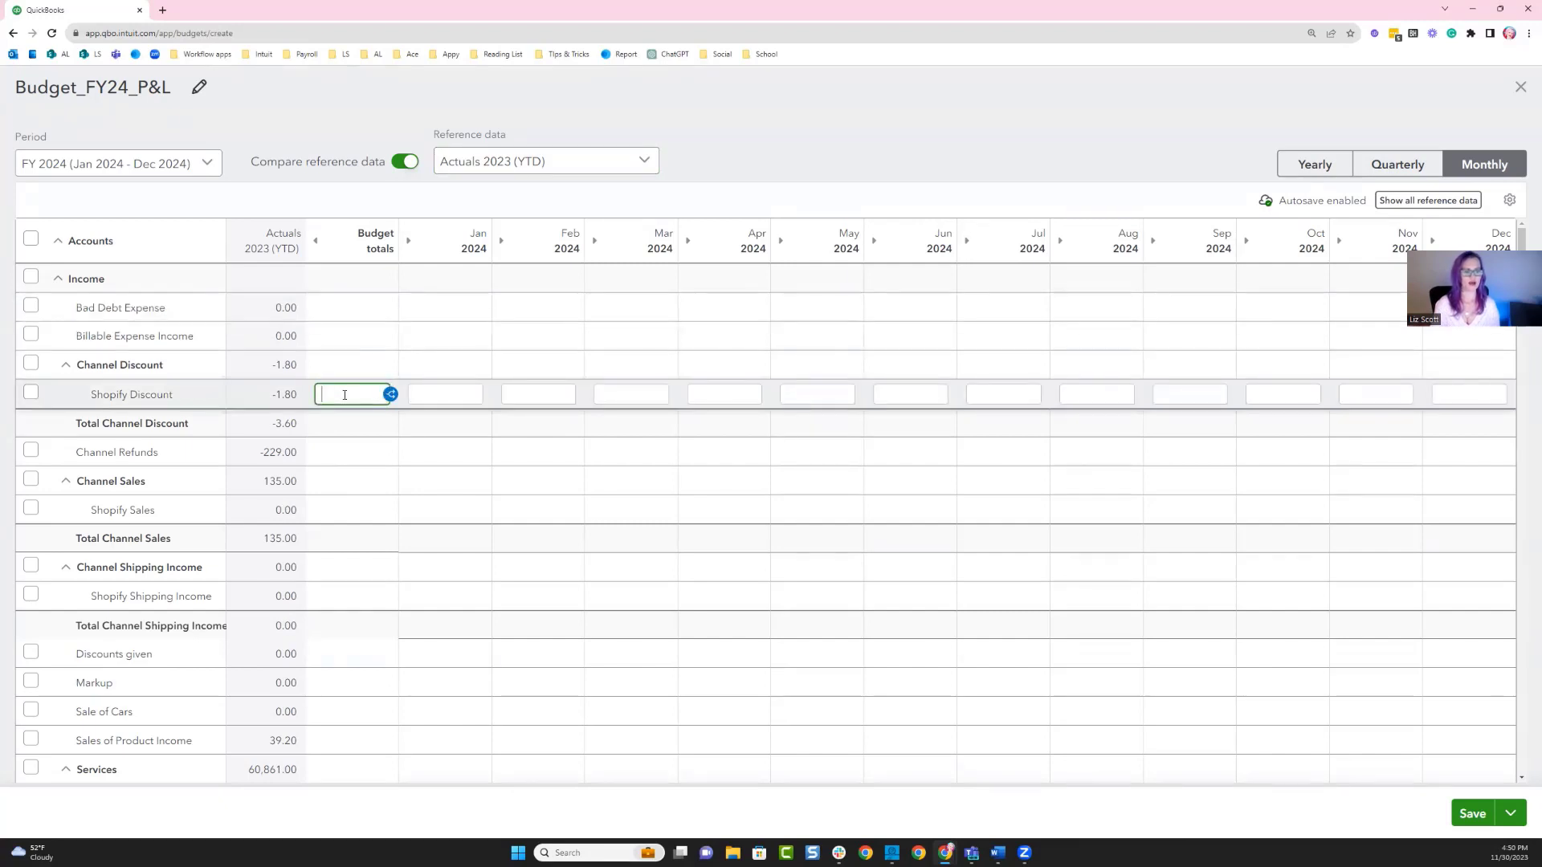
scroll(337, 405, down, 2)
click(352, 389)
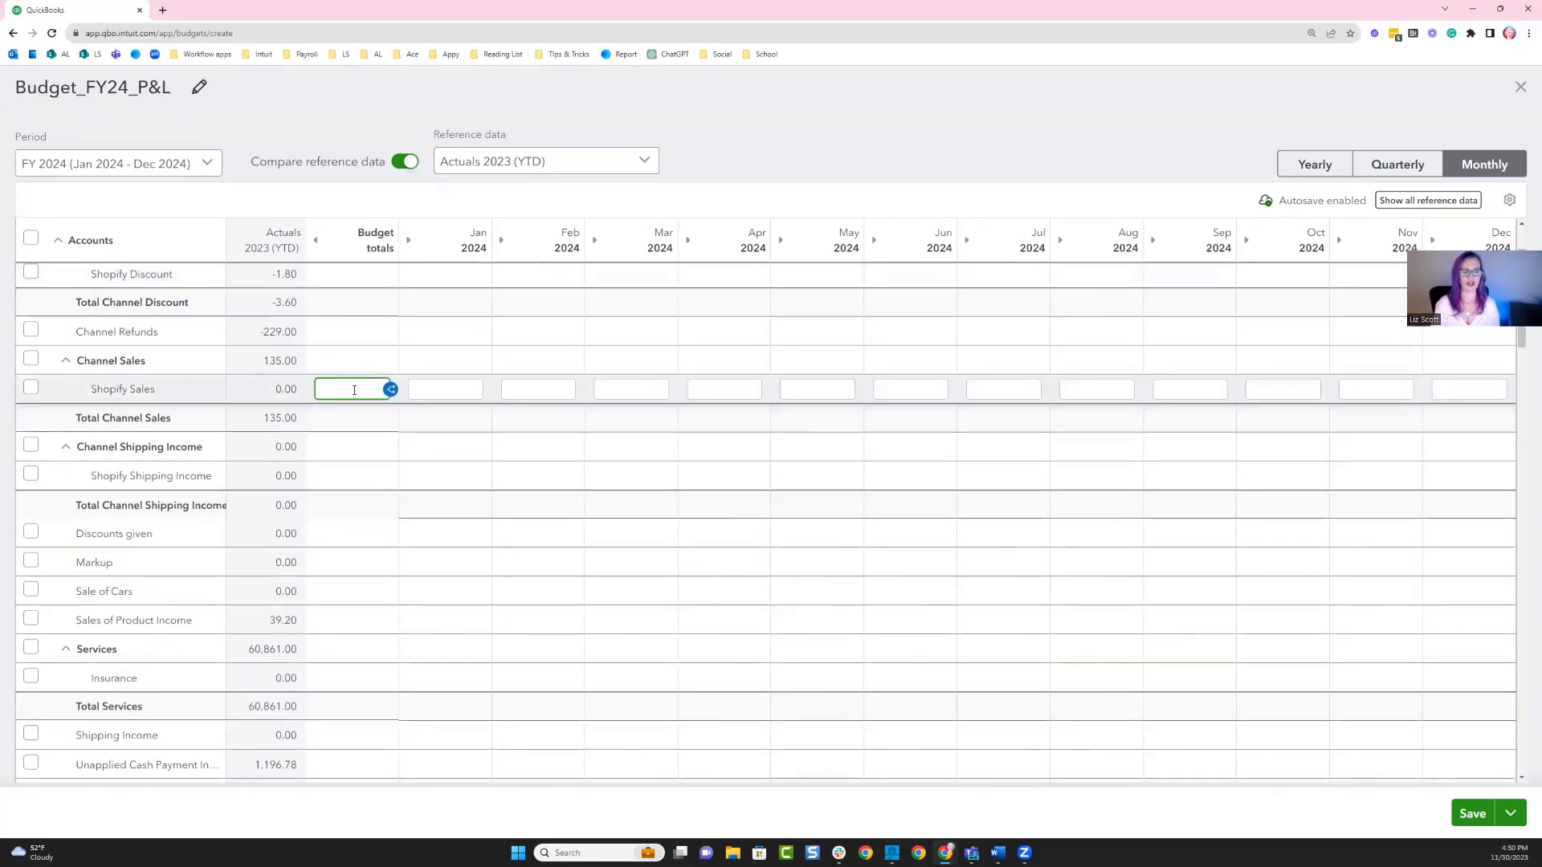
text(15000)
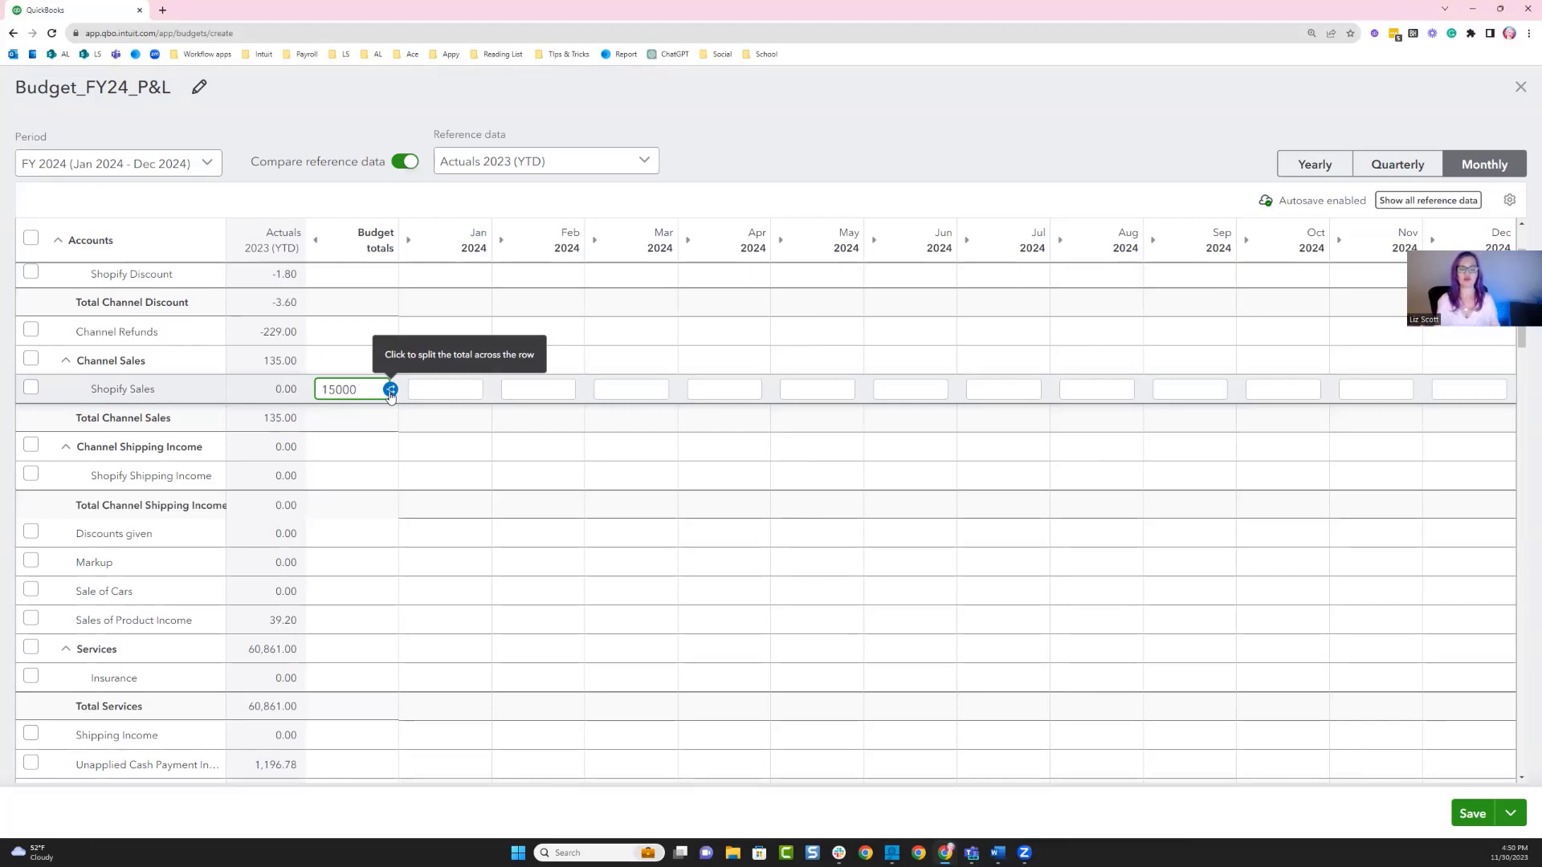
click(390, 391)
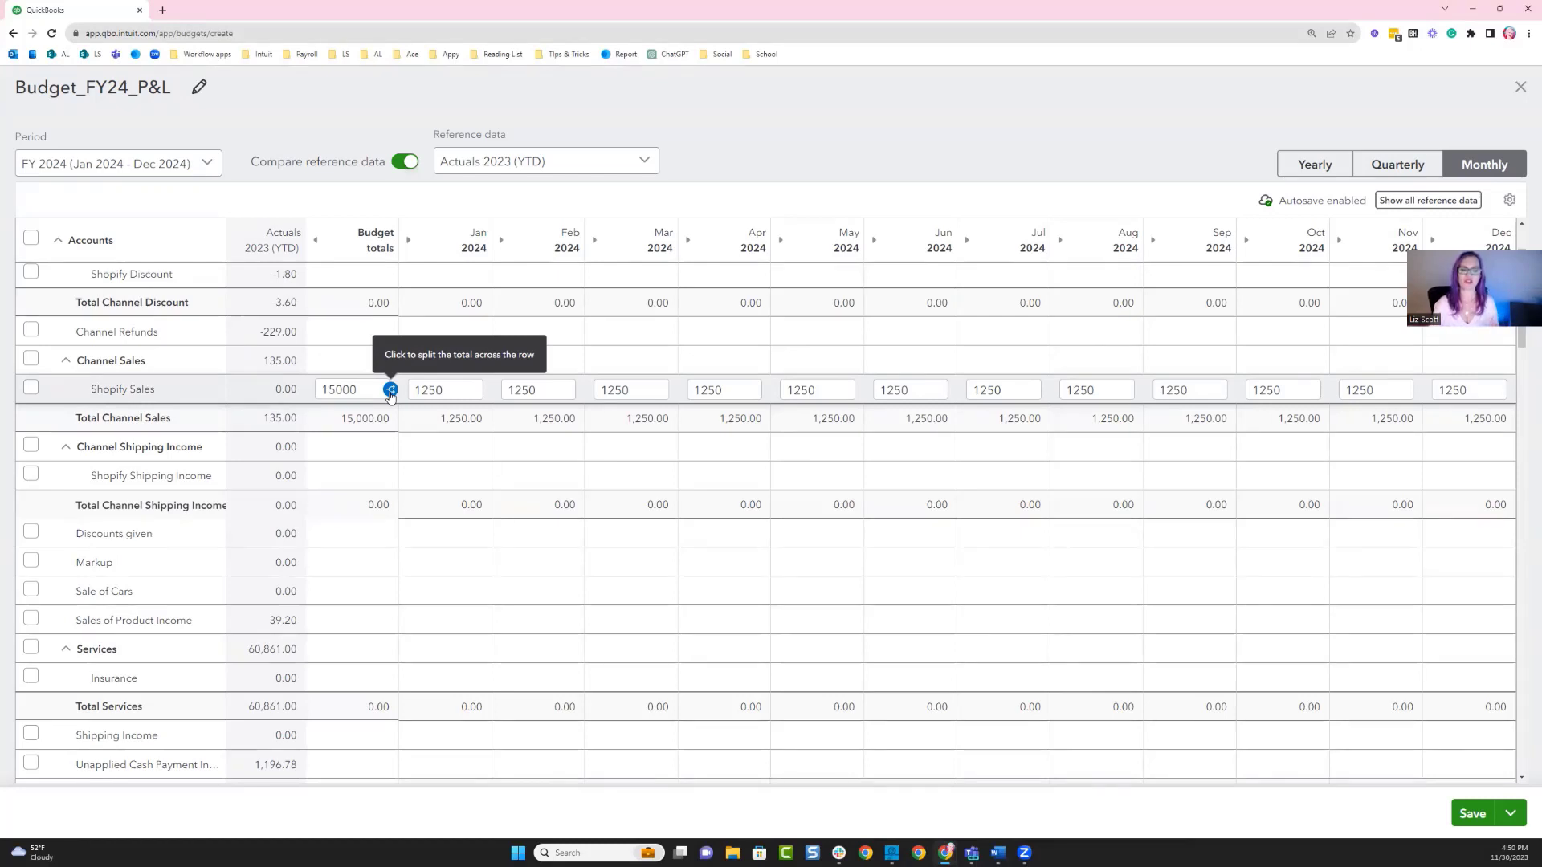
Set Shopify Sales for January 2024 to 15000 and copy that value across every month of the row.
click(444, 388)
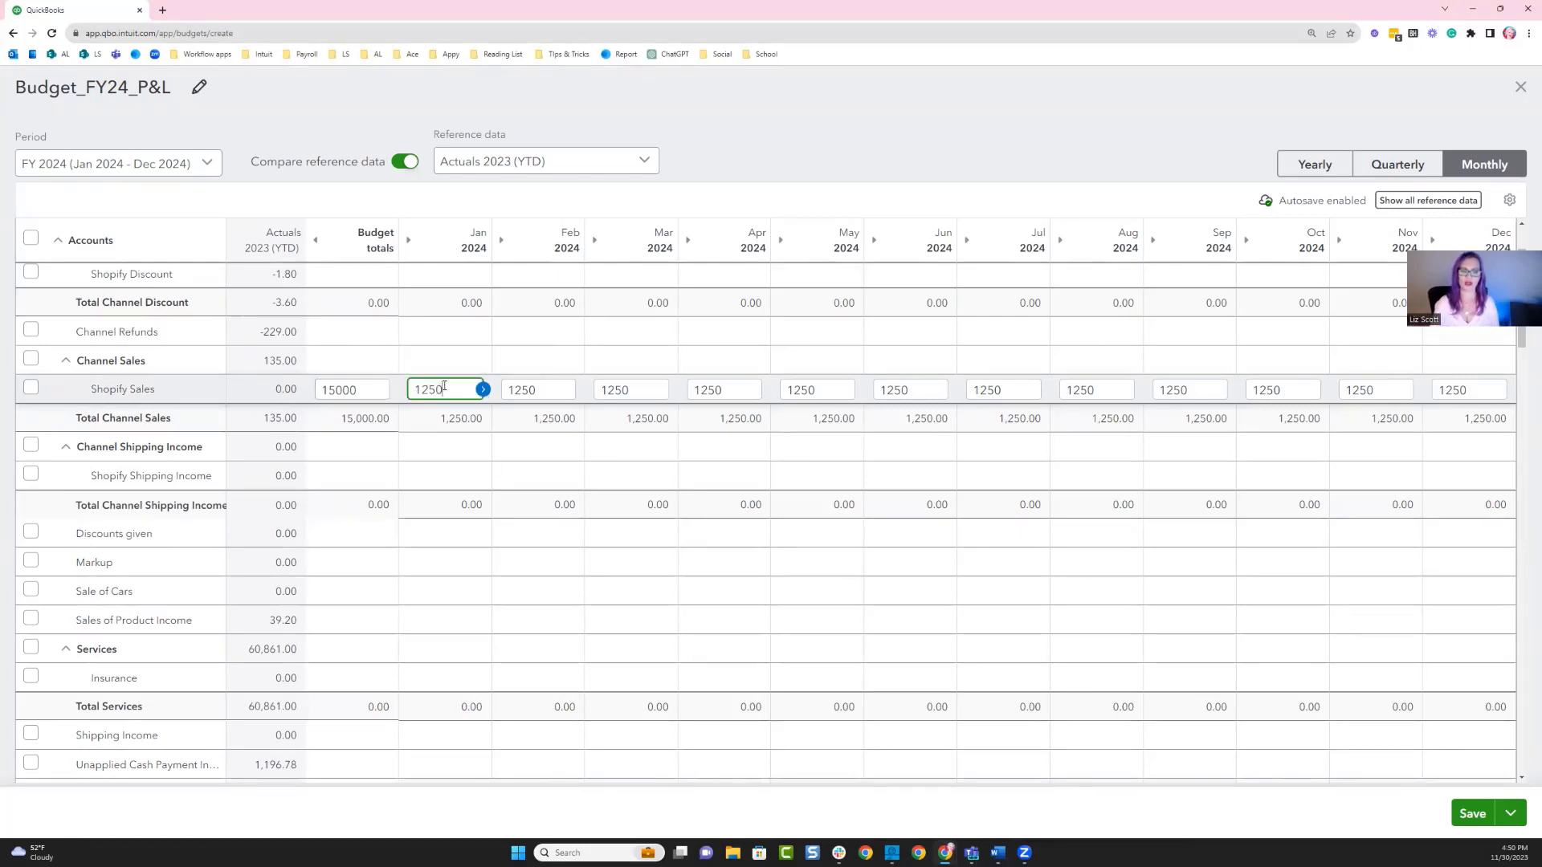
double_click(444, 388)
text(15000)
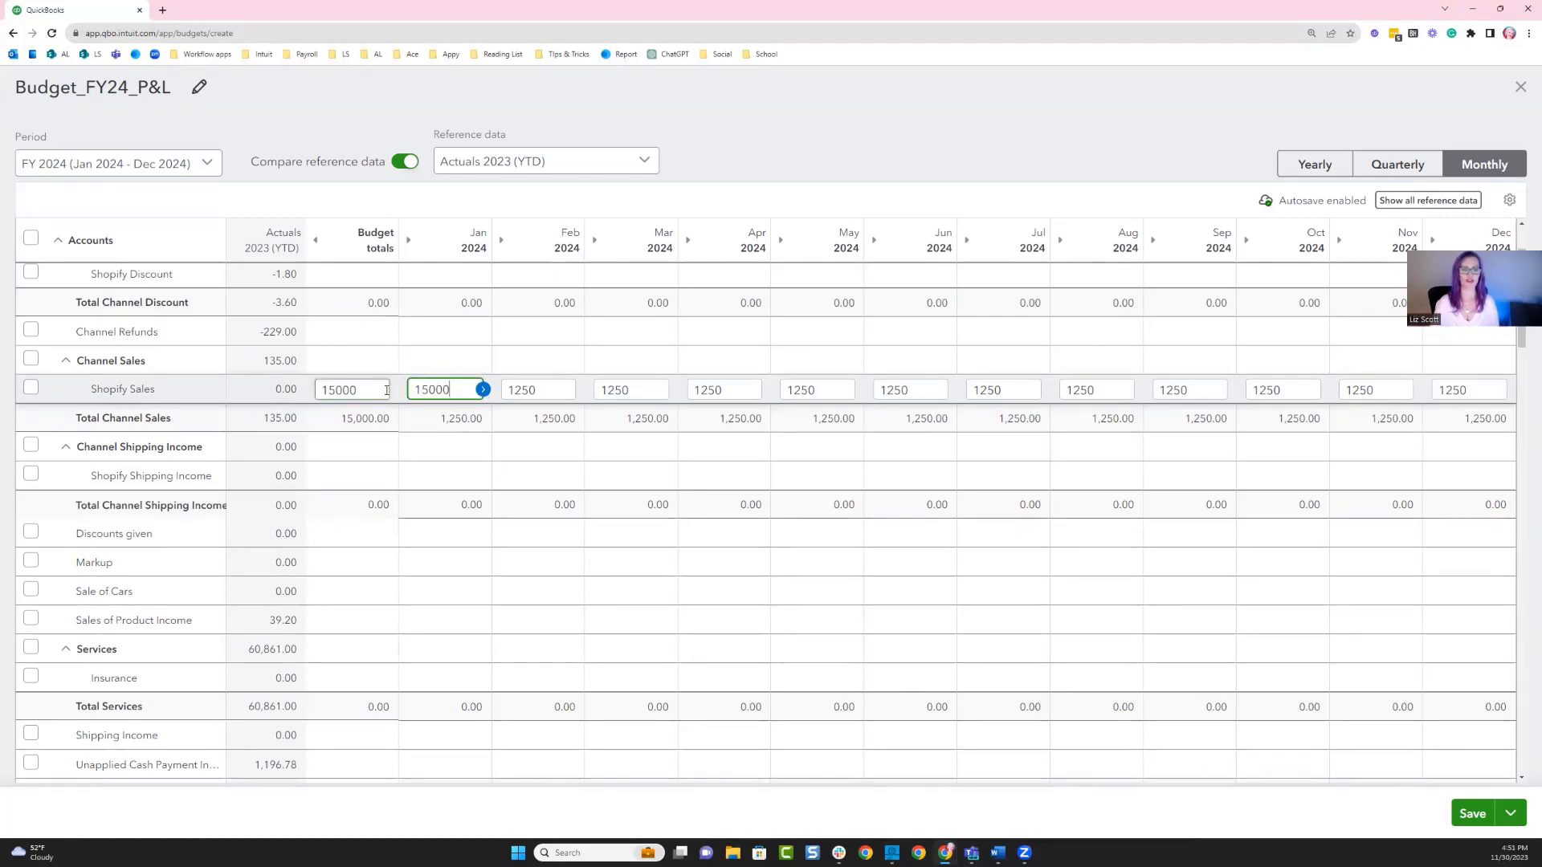
text(0)
click(483, 389)
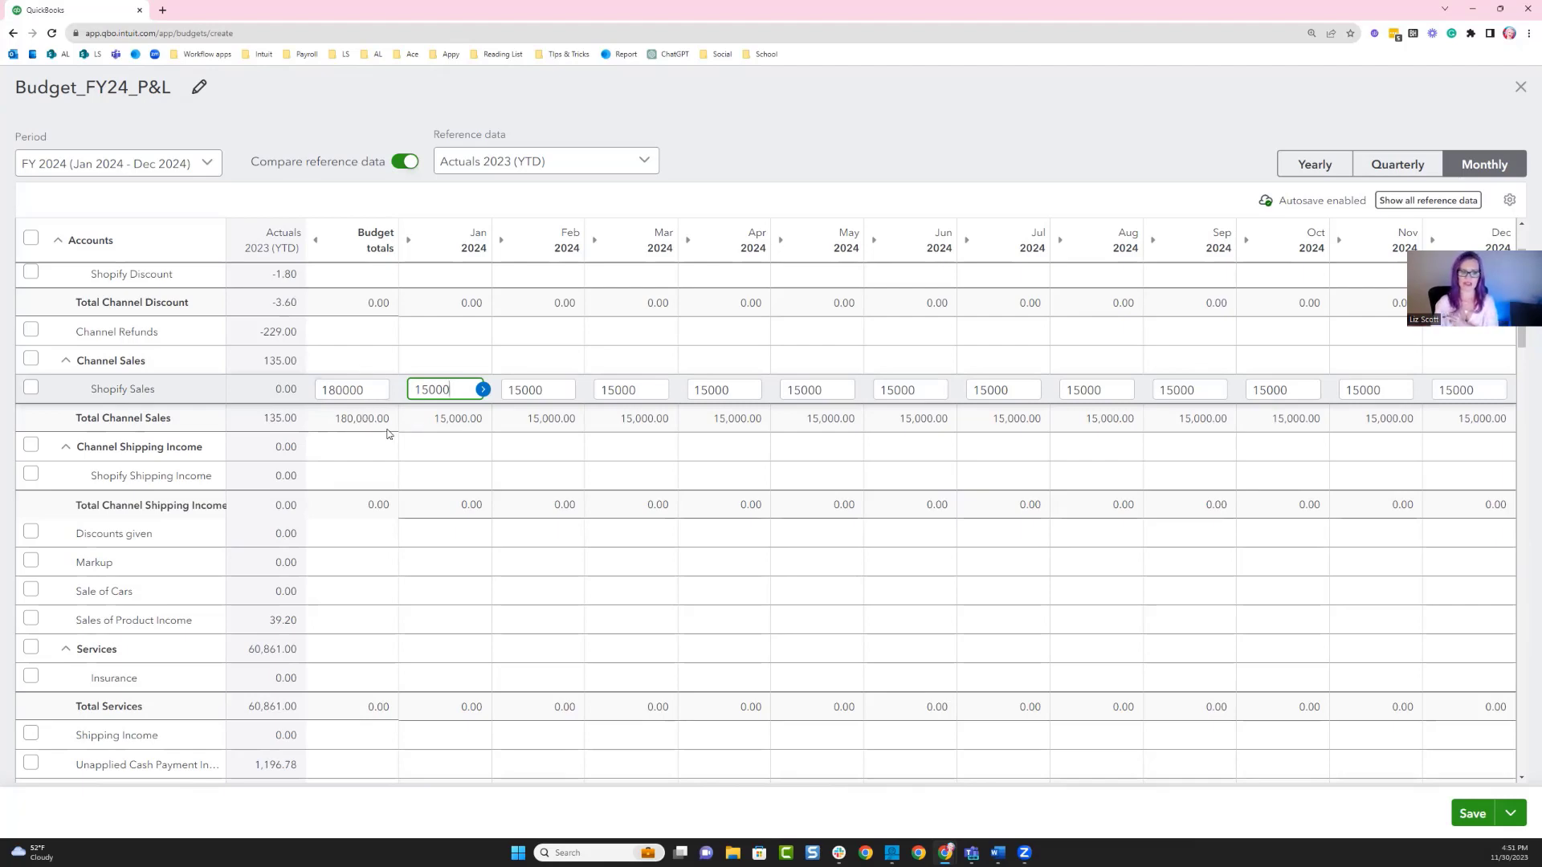
scroll(385, 520, down, 4)
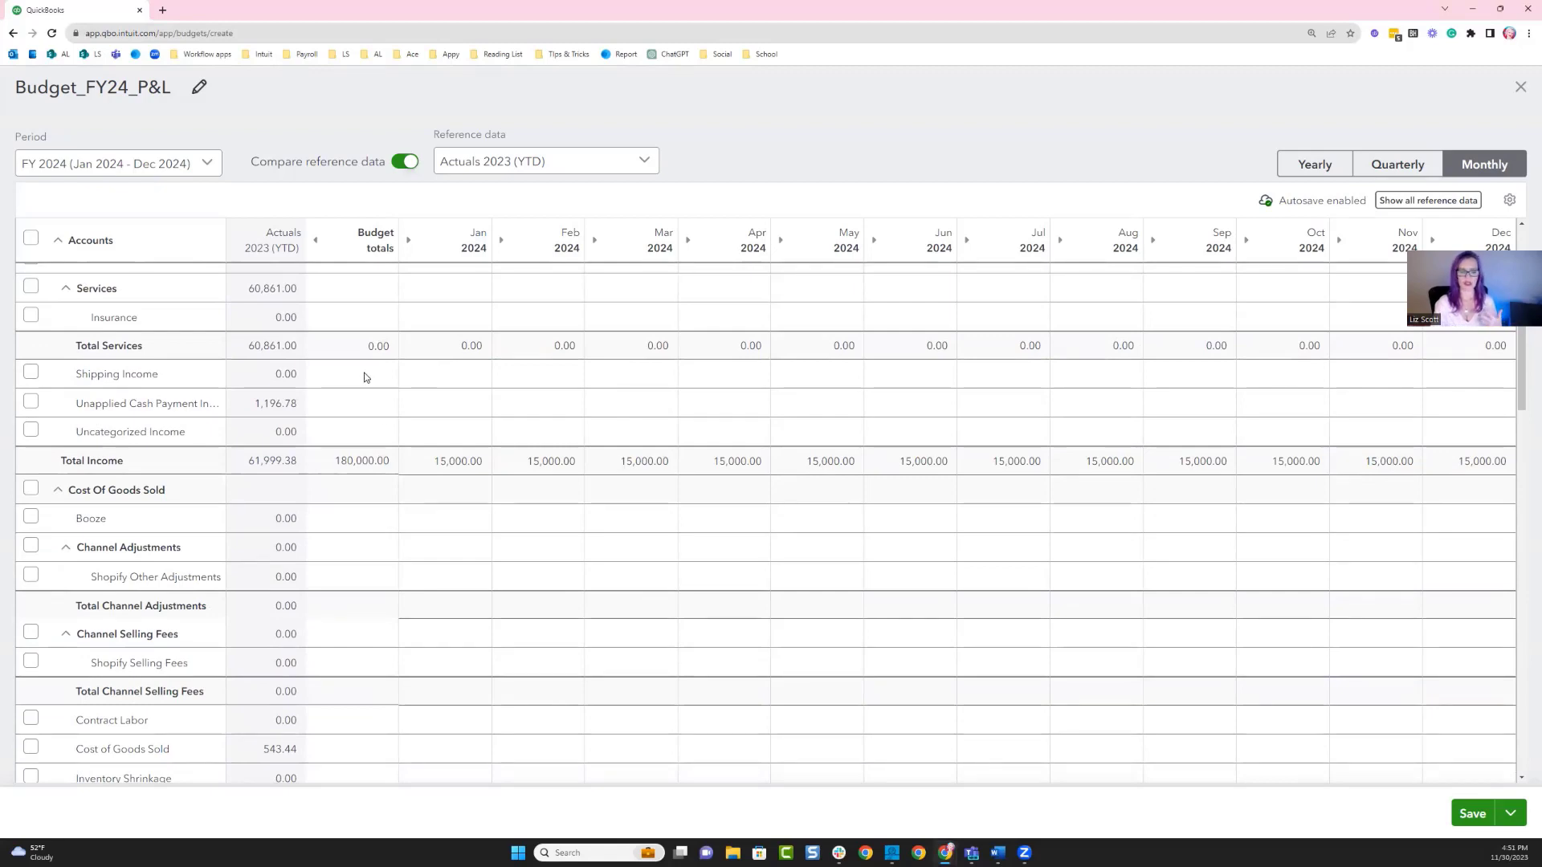
scroll(364, 378, down, 4)
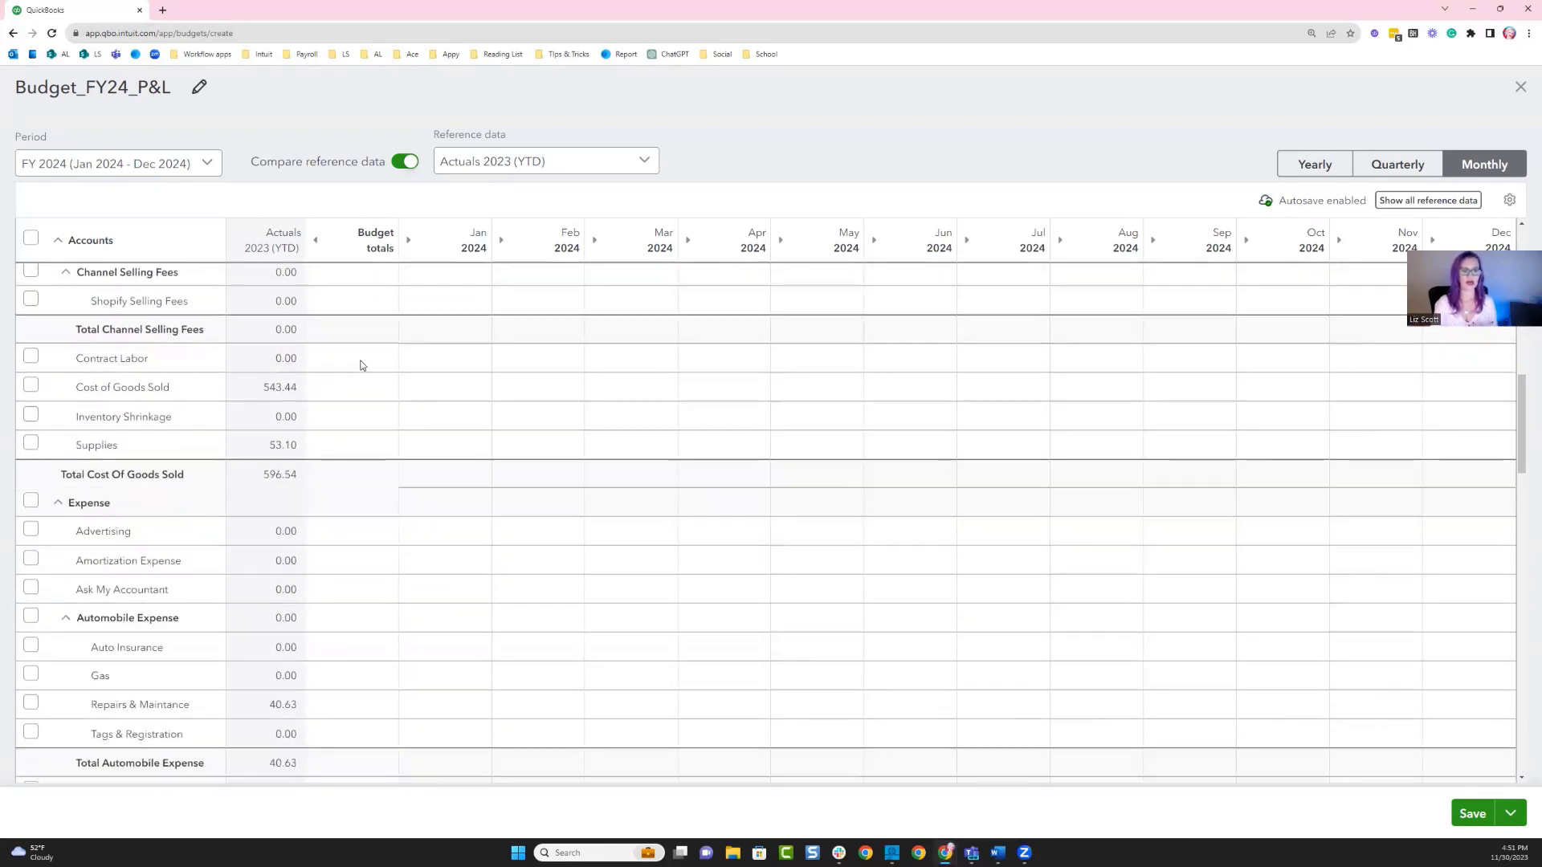
click(352, 361)
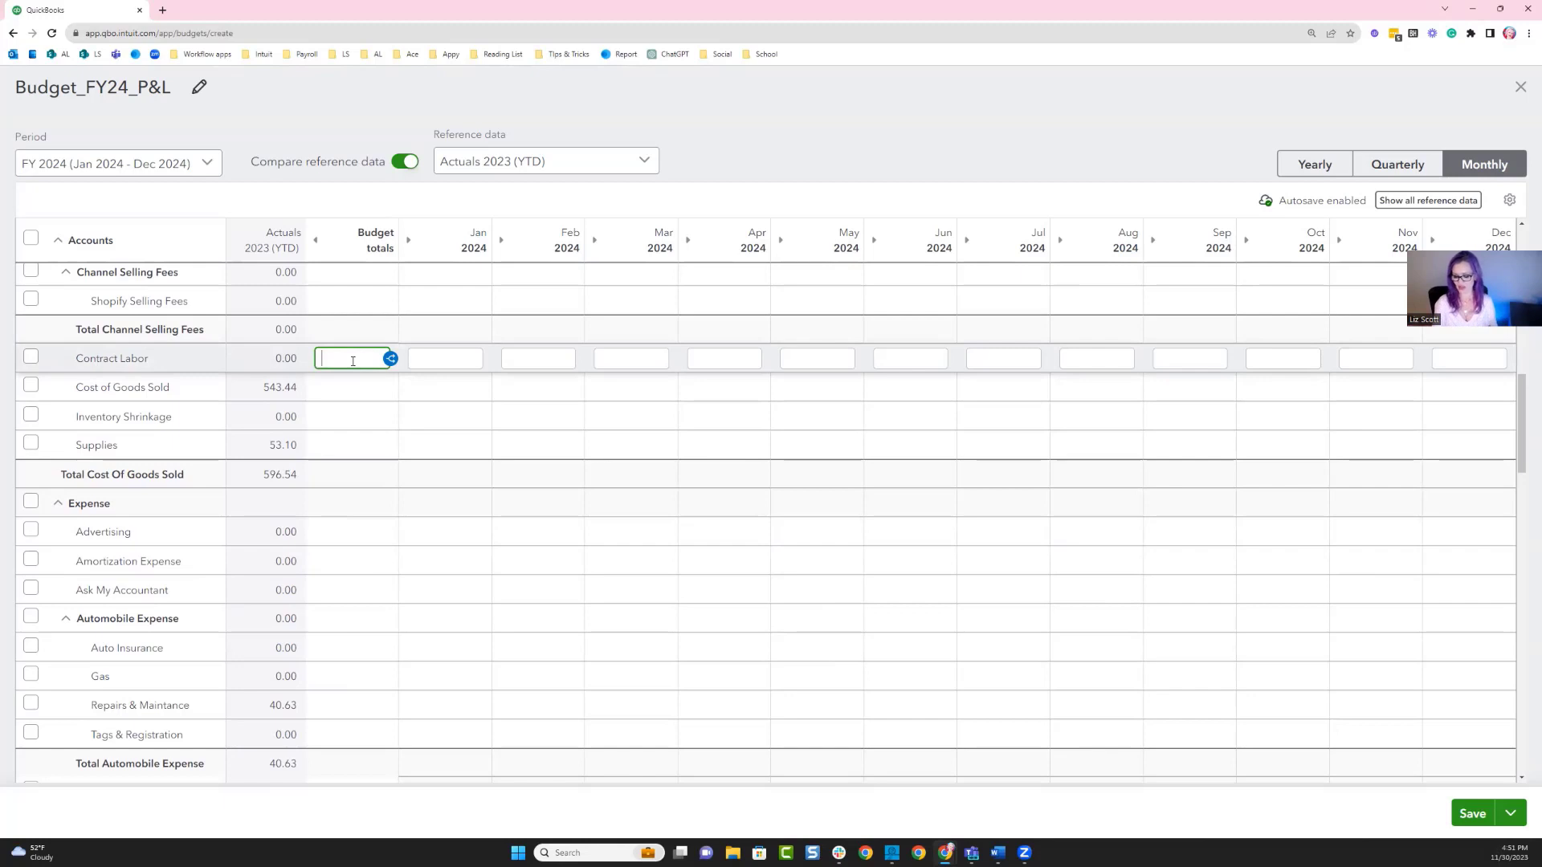
text(5000)
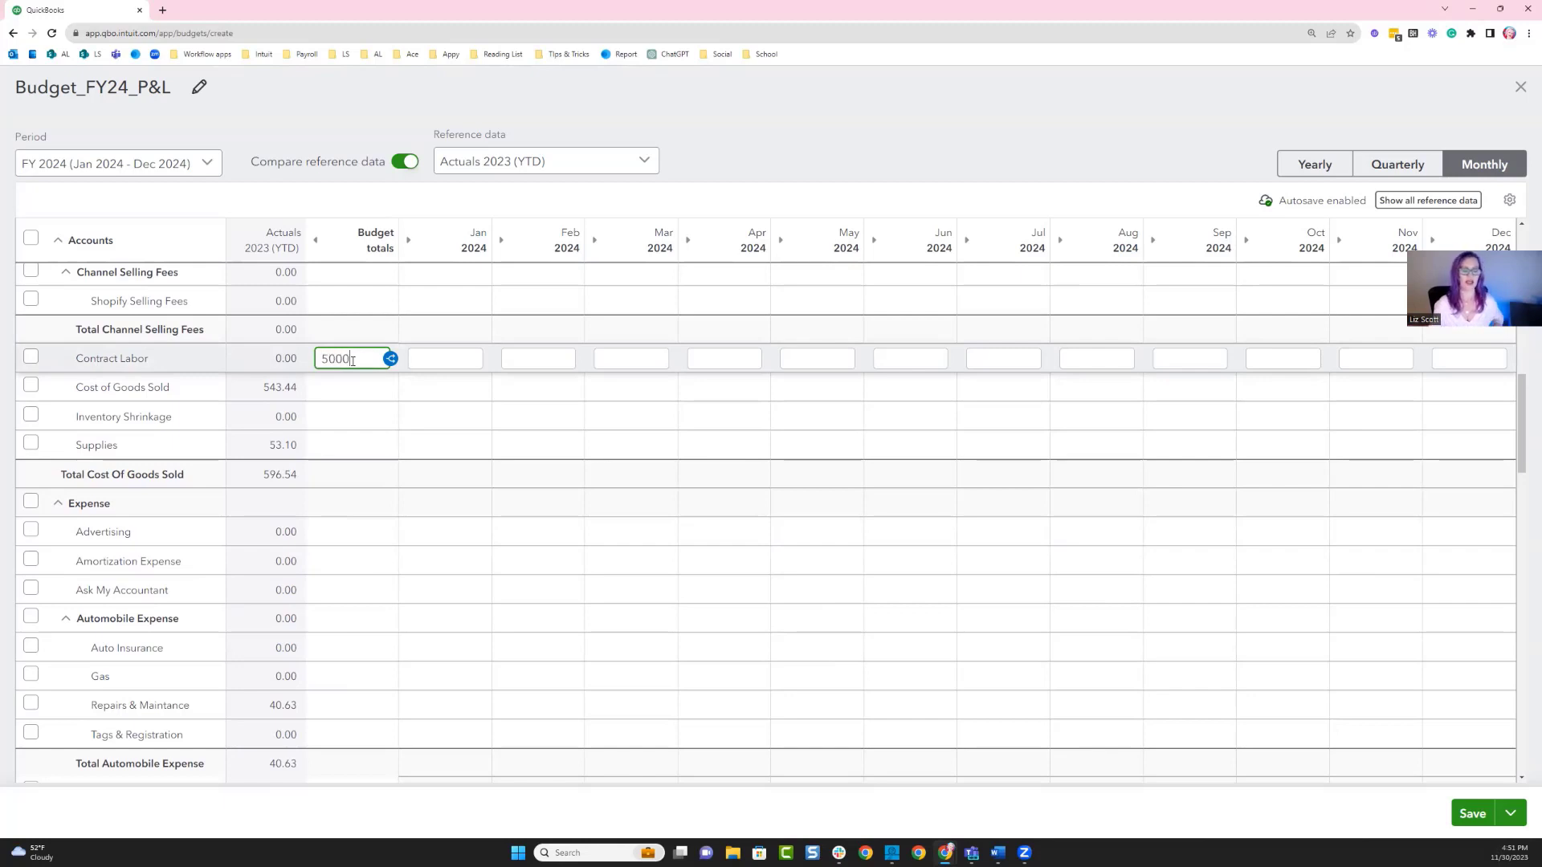
drag(352, 361, 304, 361)
key(BackSpace)
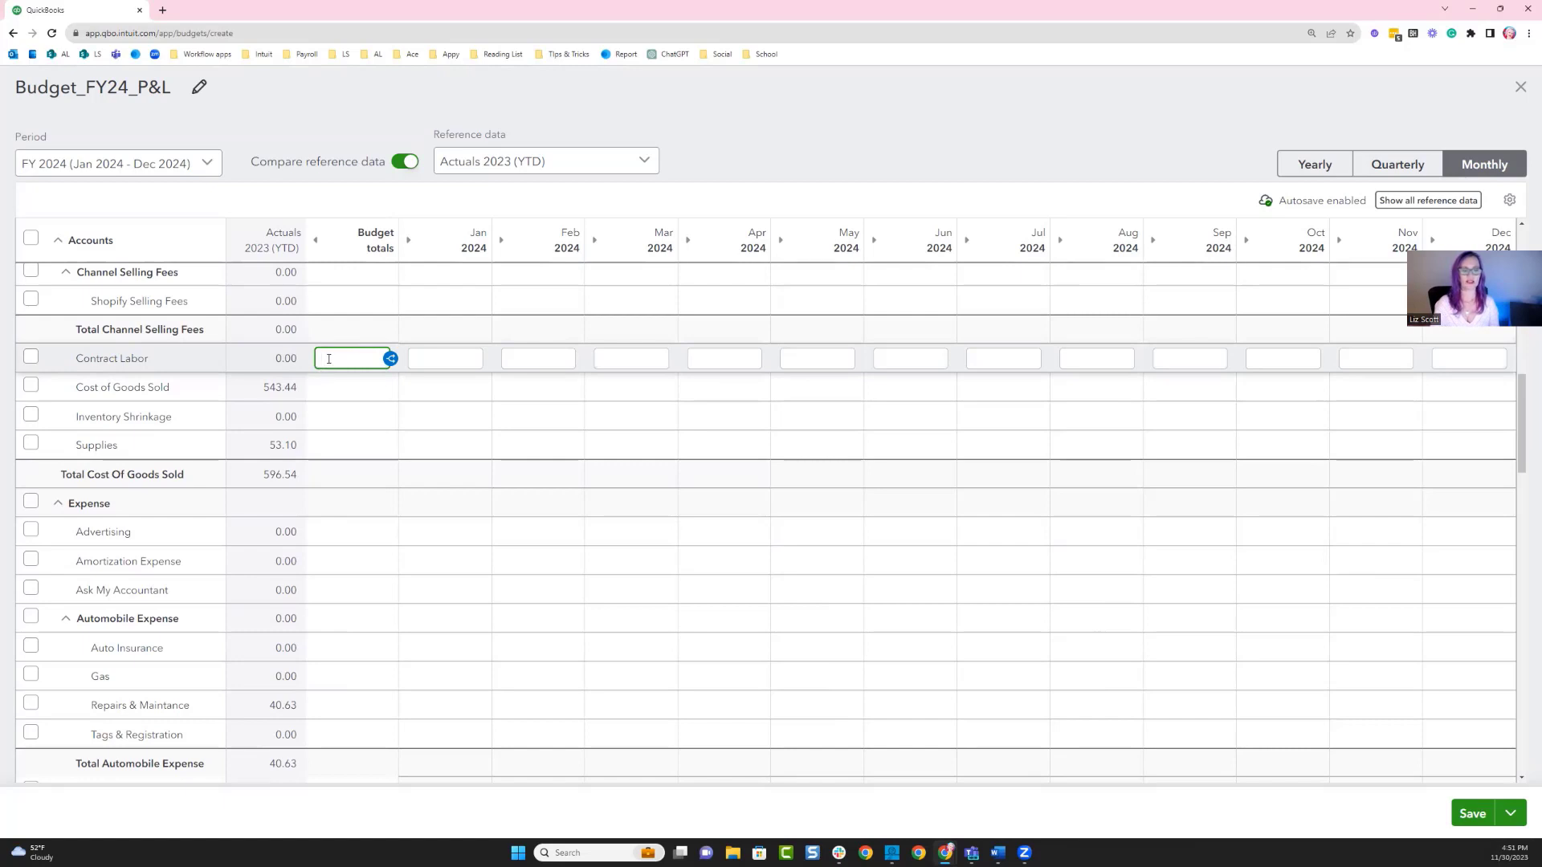
Set Contract Labor for January 2024 to 5000 and copy that value across every month of the row.
click(421, 359)
text(000)
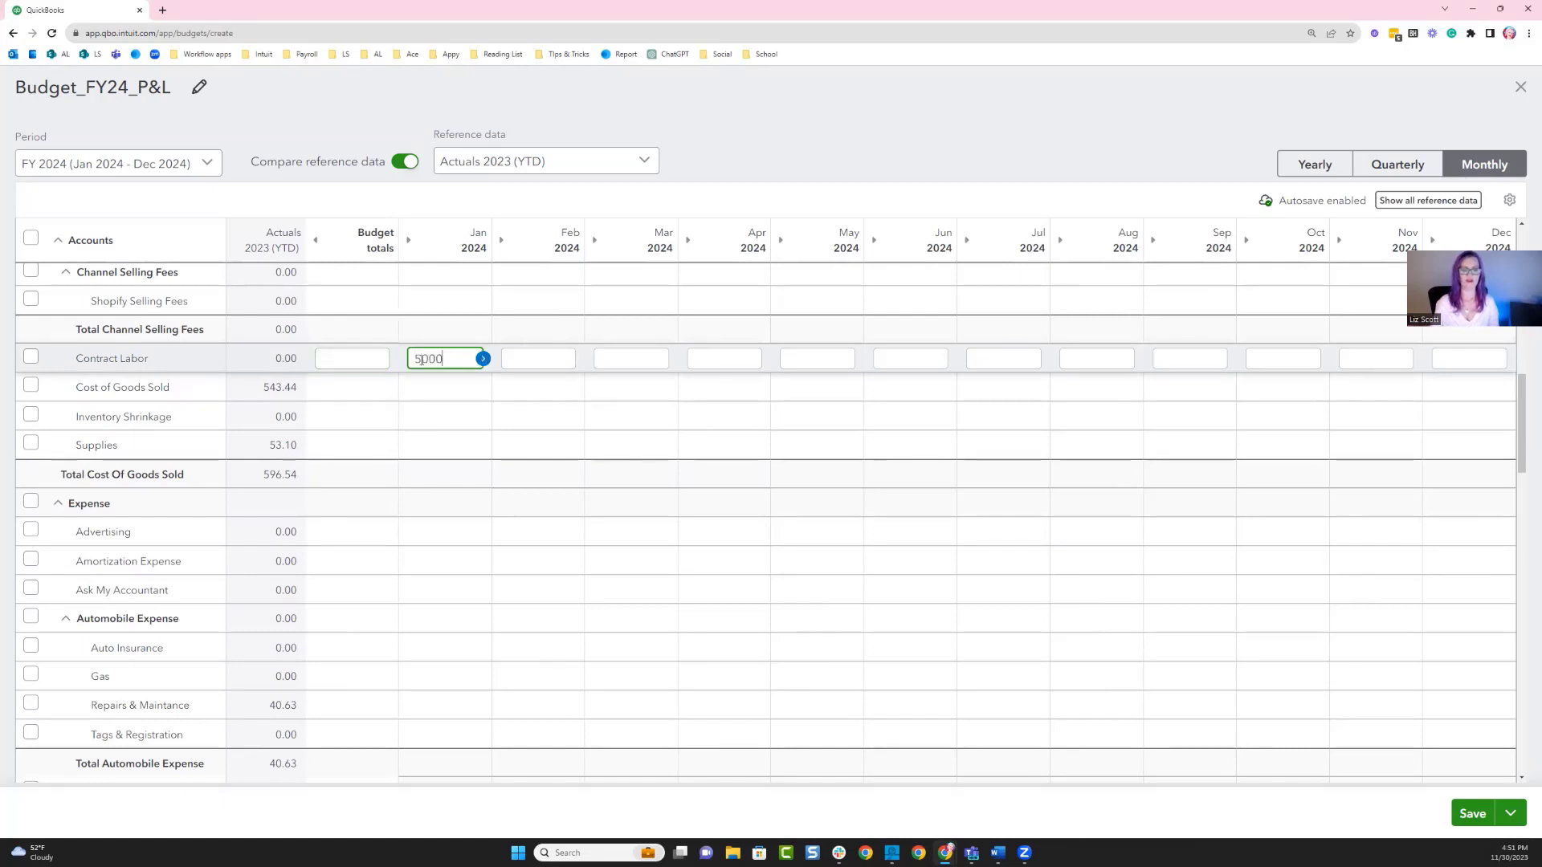
click(483, 359)
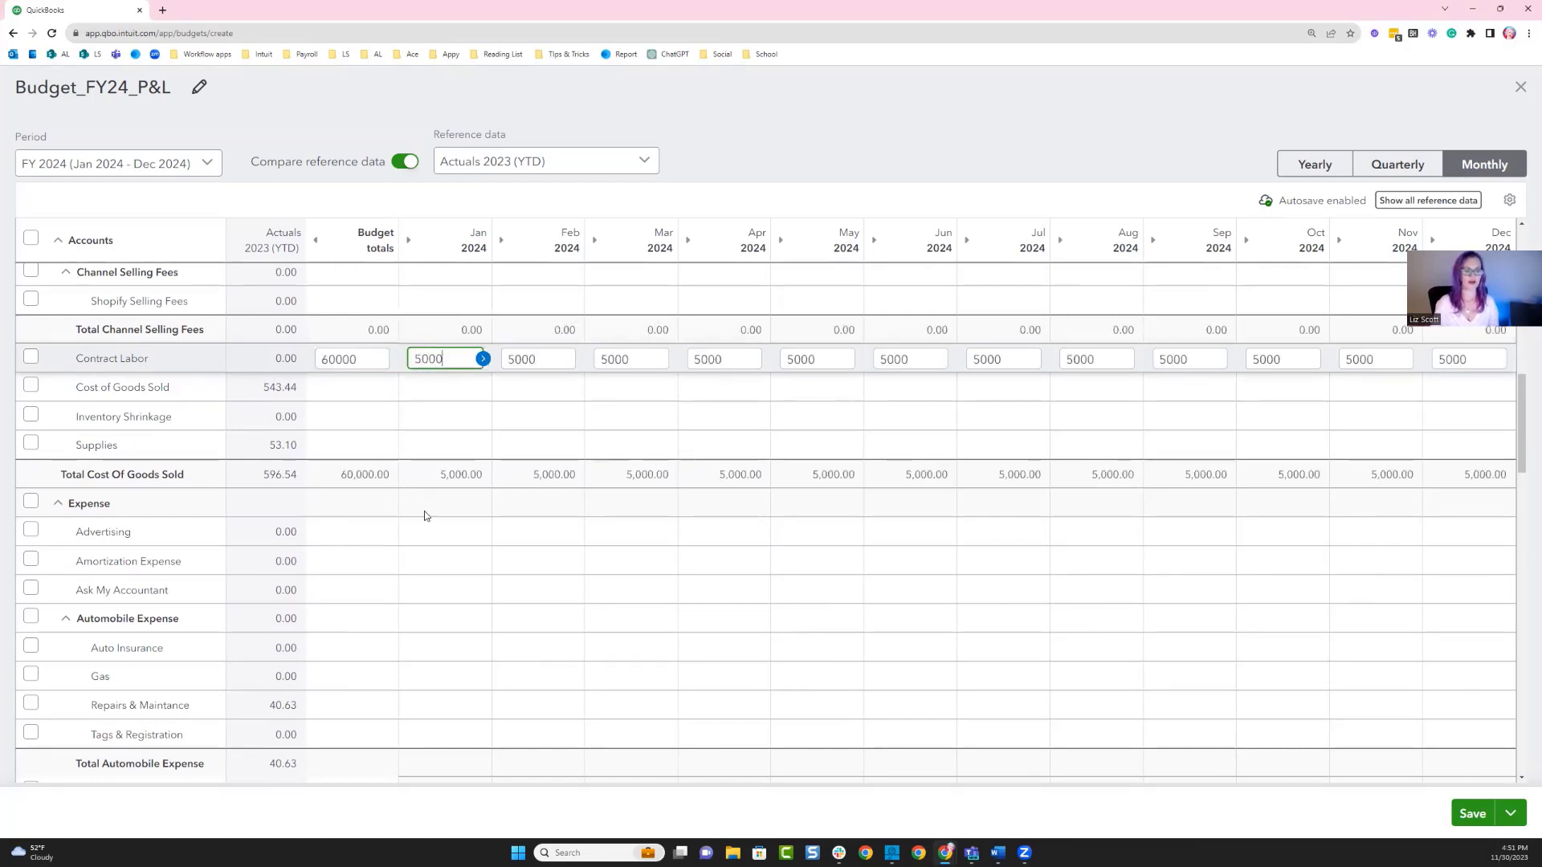
Enter a 10000 budget total for Shopify Subscription Fees and split it across the months.
scroll(424, 511, down, 3)
scroll(424, 512, down, 3)
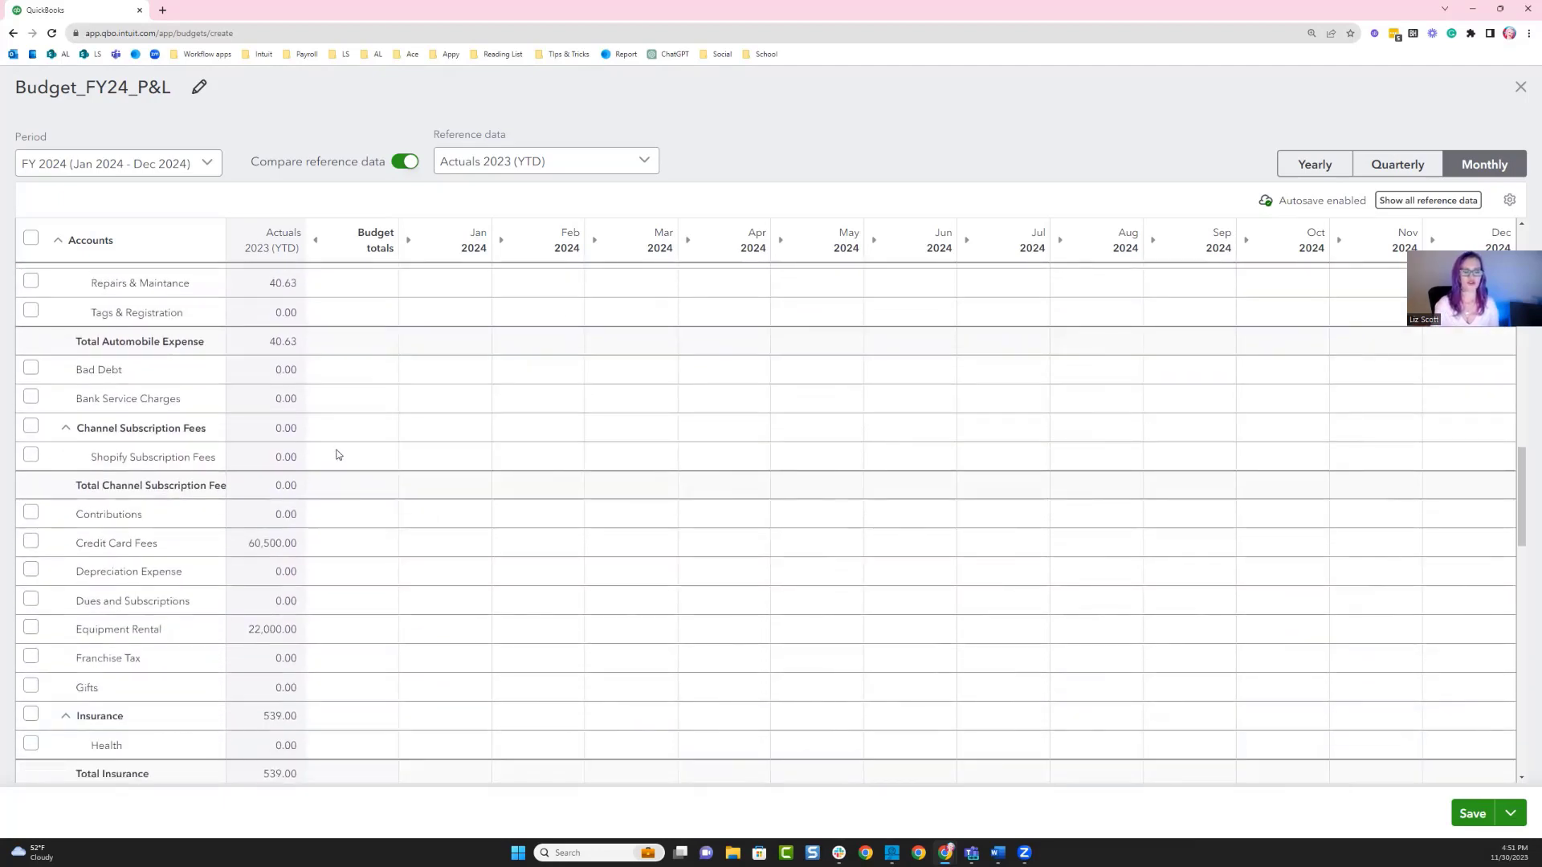
click(337, 457)
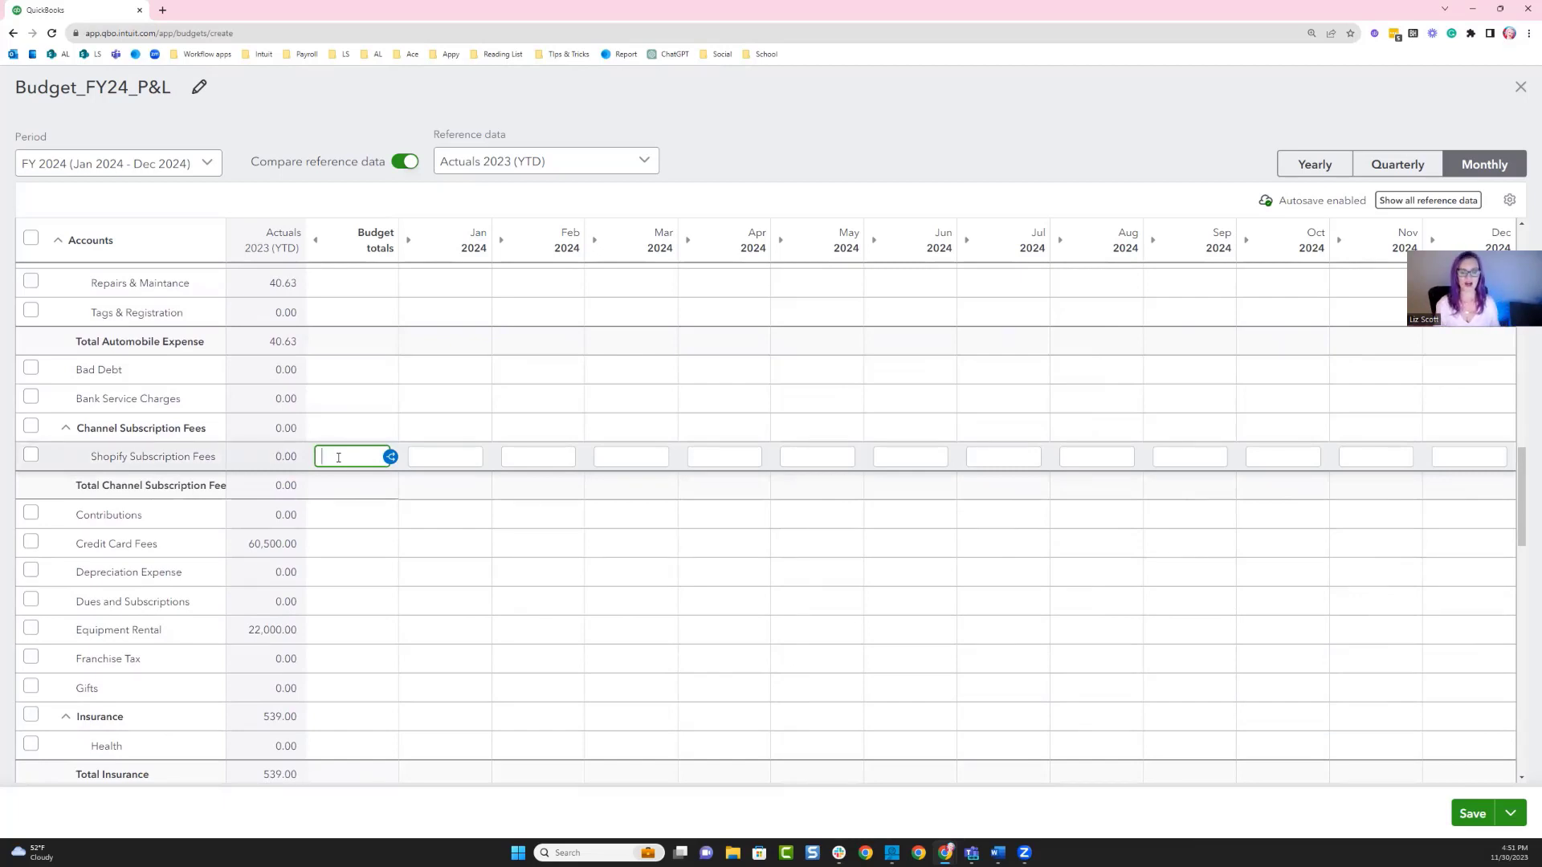
text(10000)
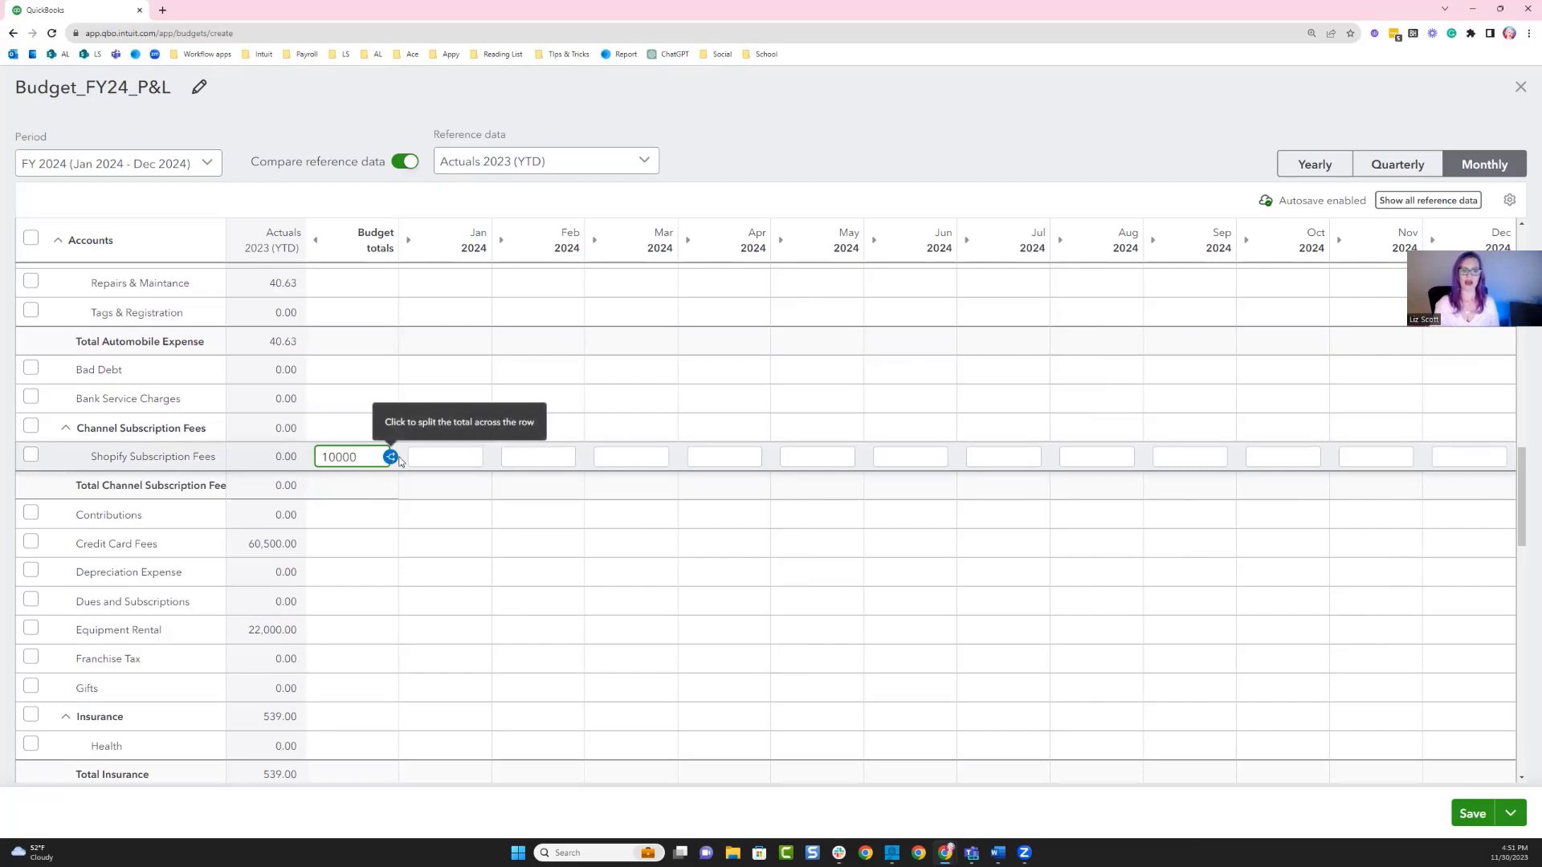
click(390, 457)
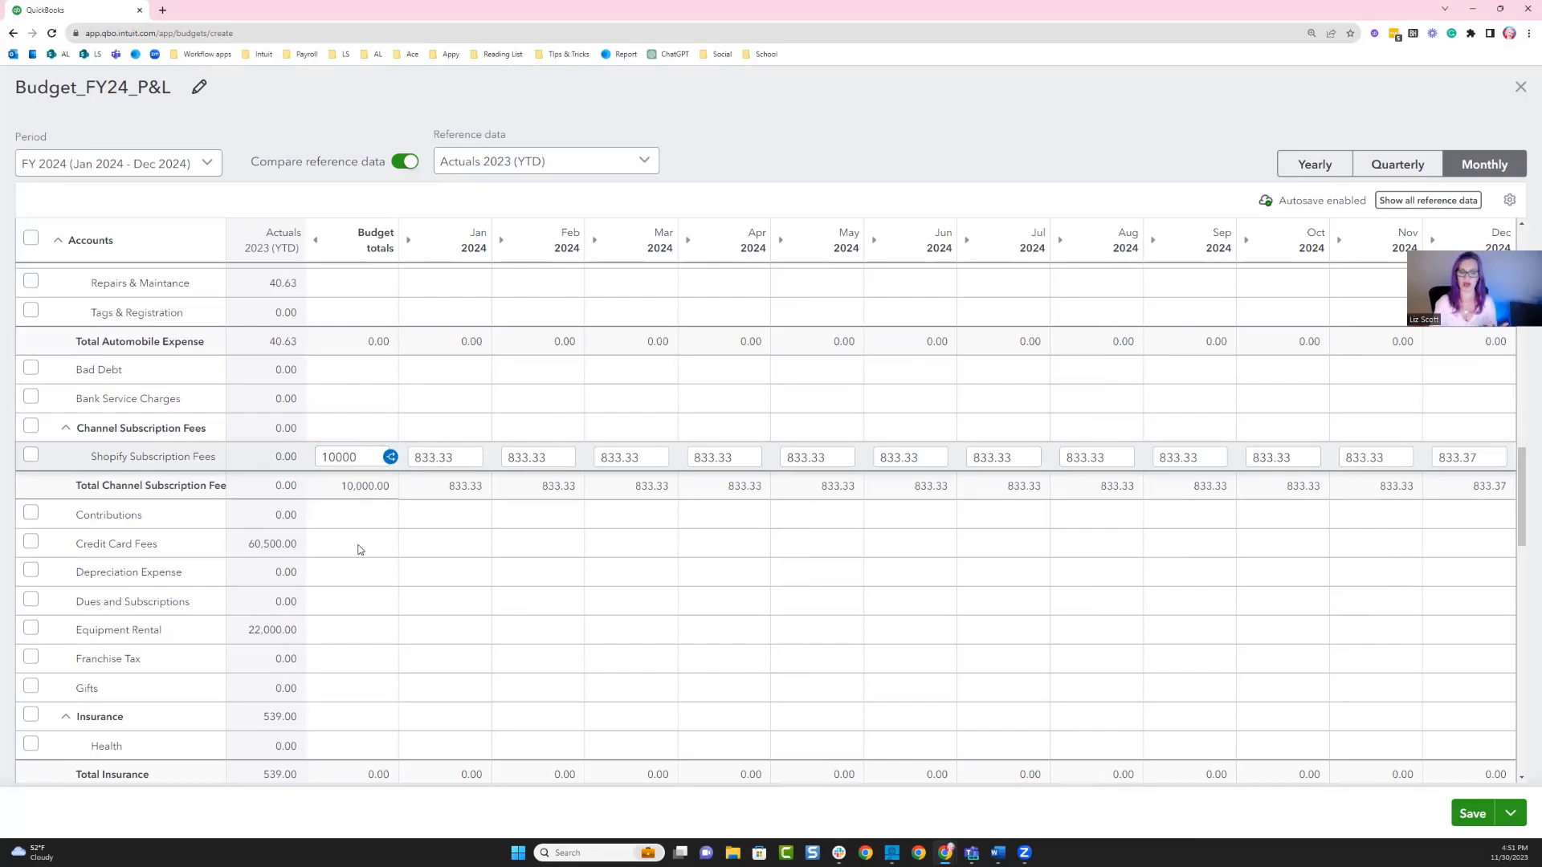
Enter a 20000 budget total for Office Supplies and split it across the months.
scroll(360, 553, down, 3)
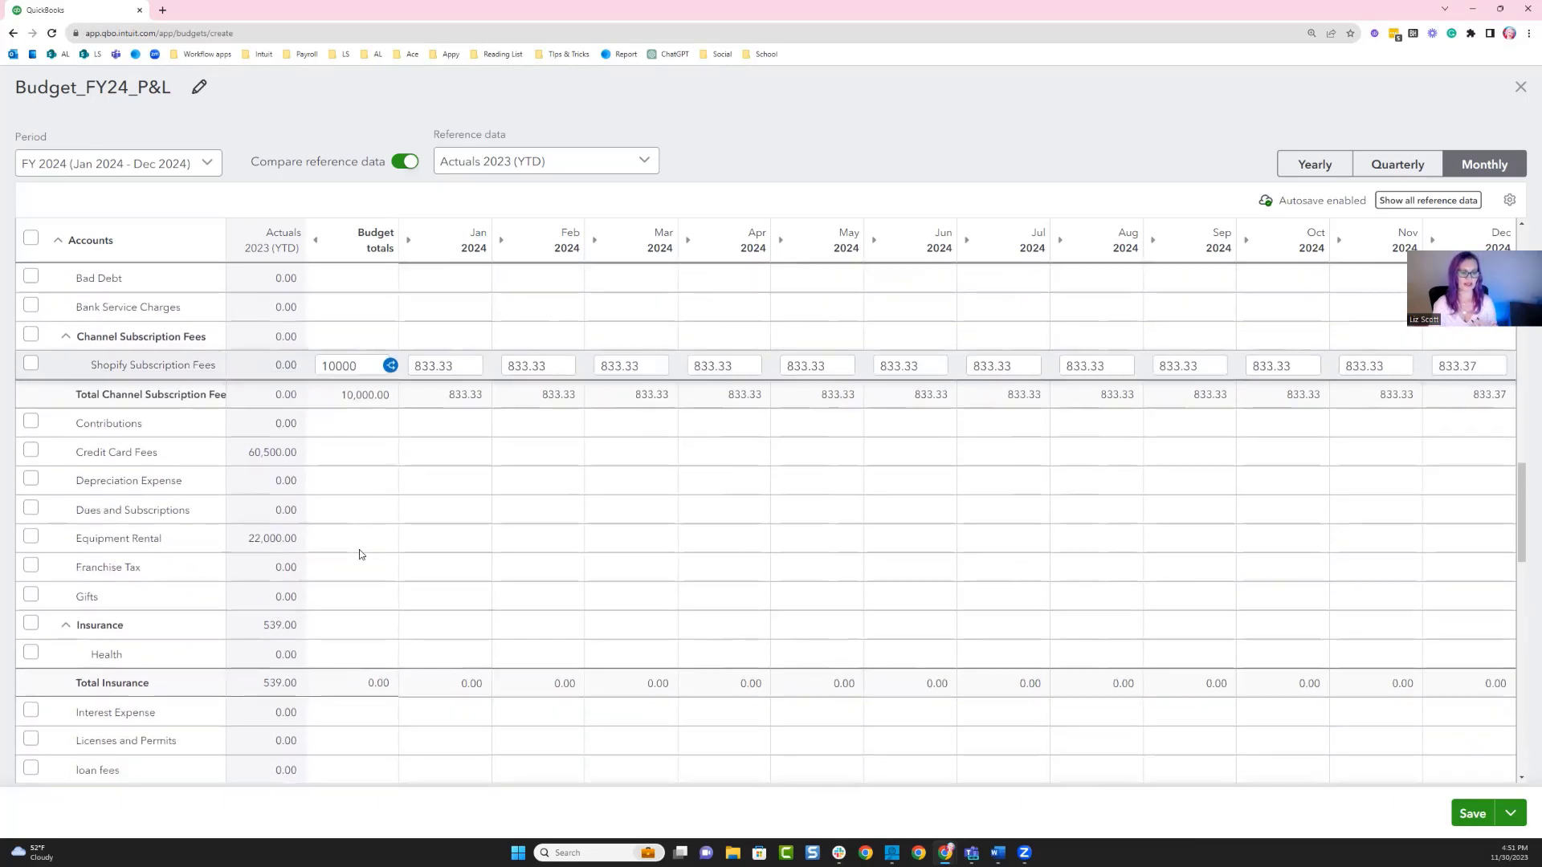
scroll(360, 554, down, 10)
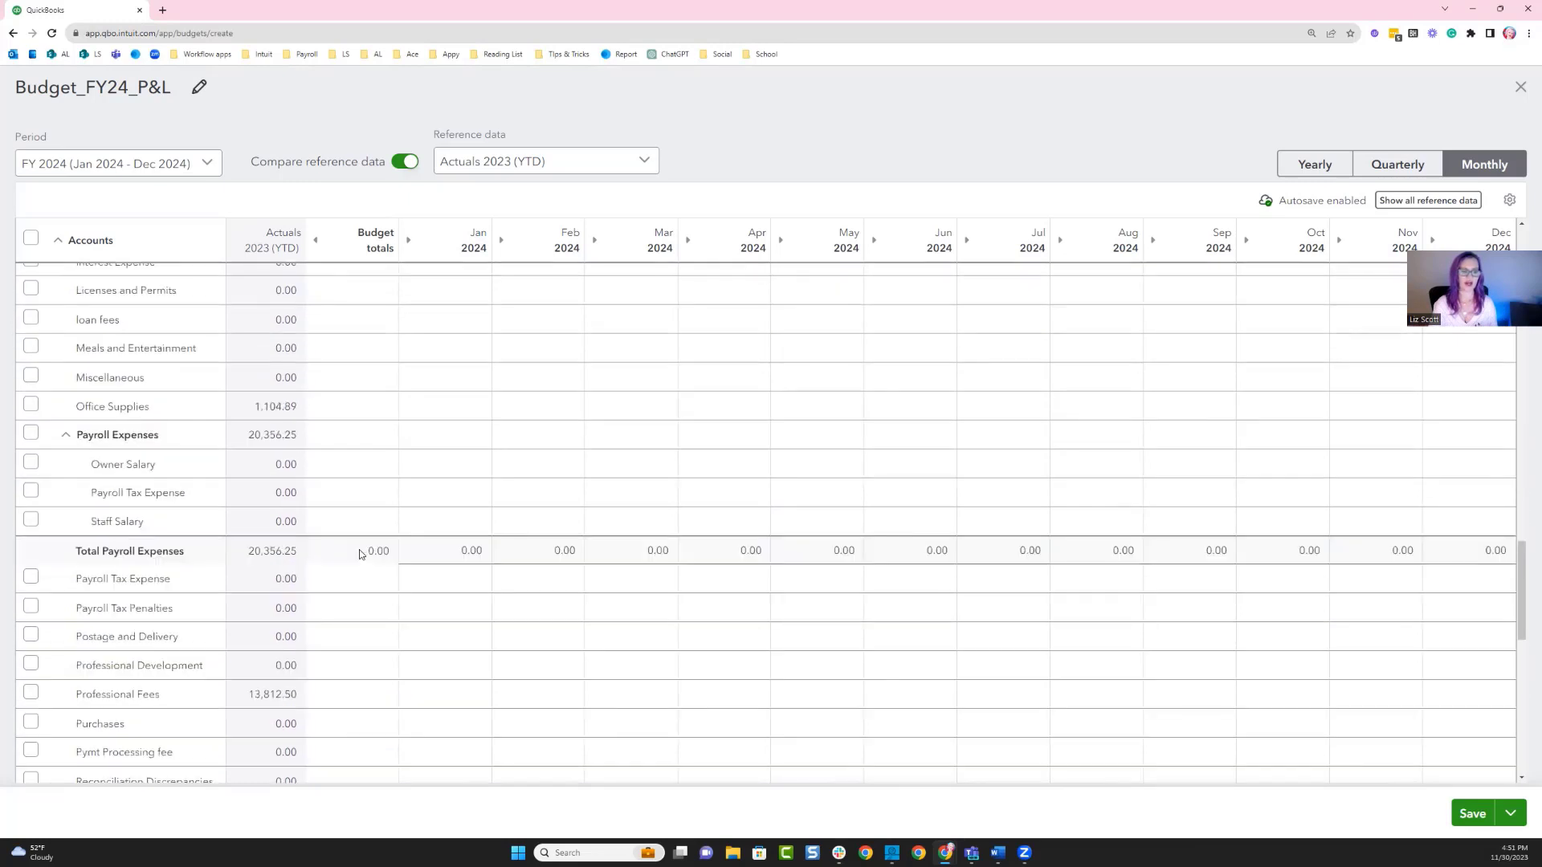
click(347, 408)
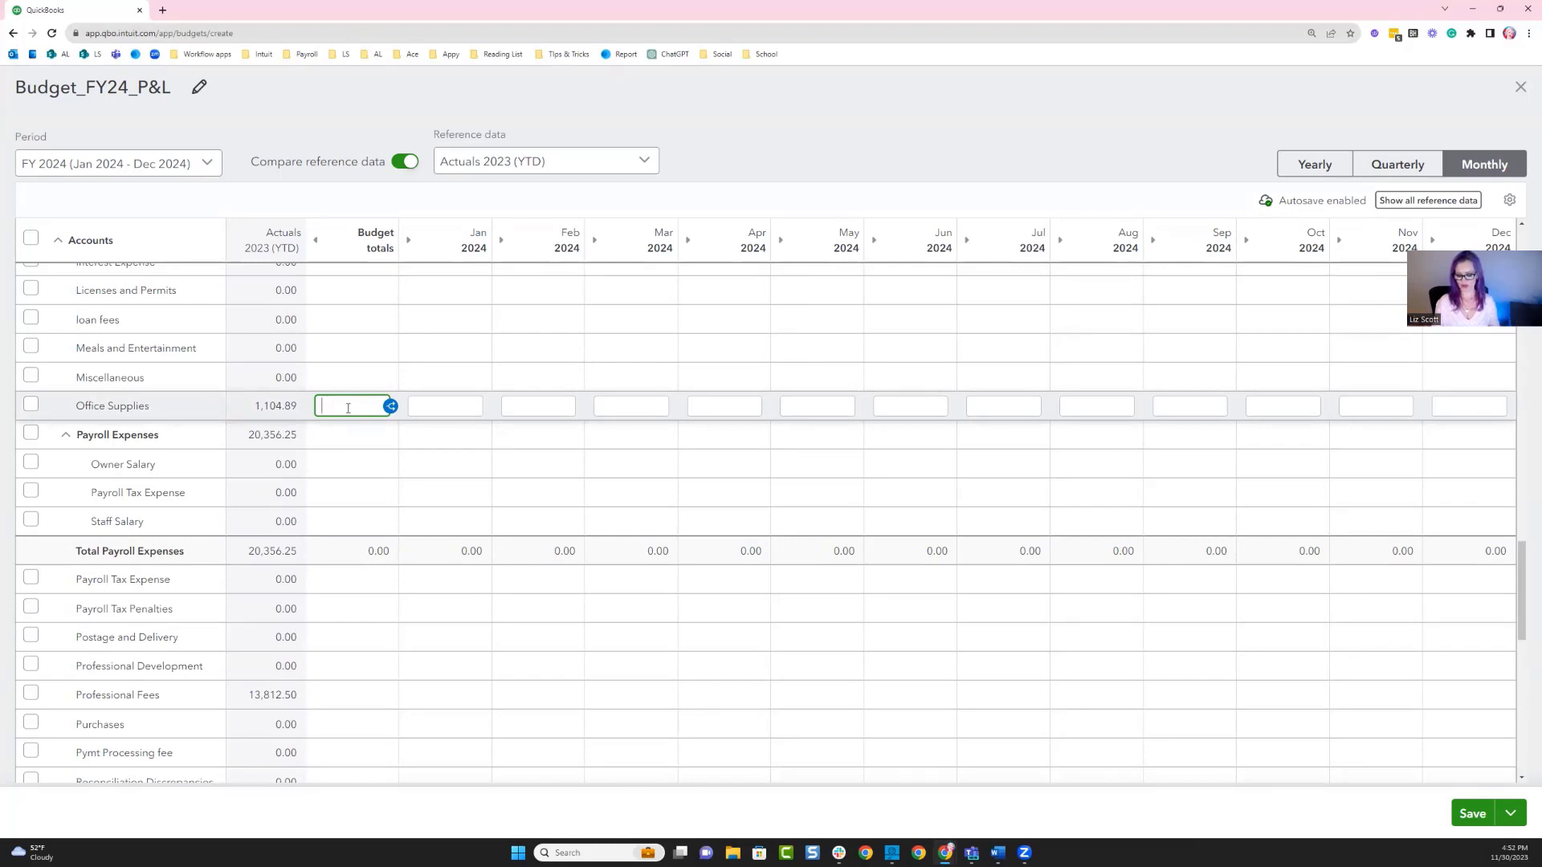
text(20000)
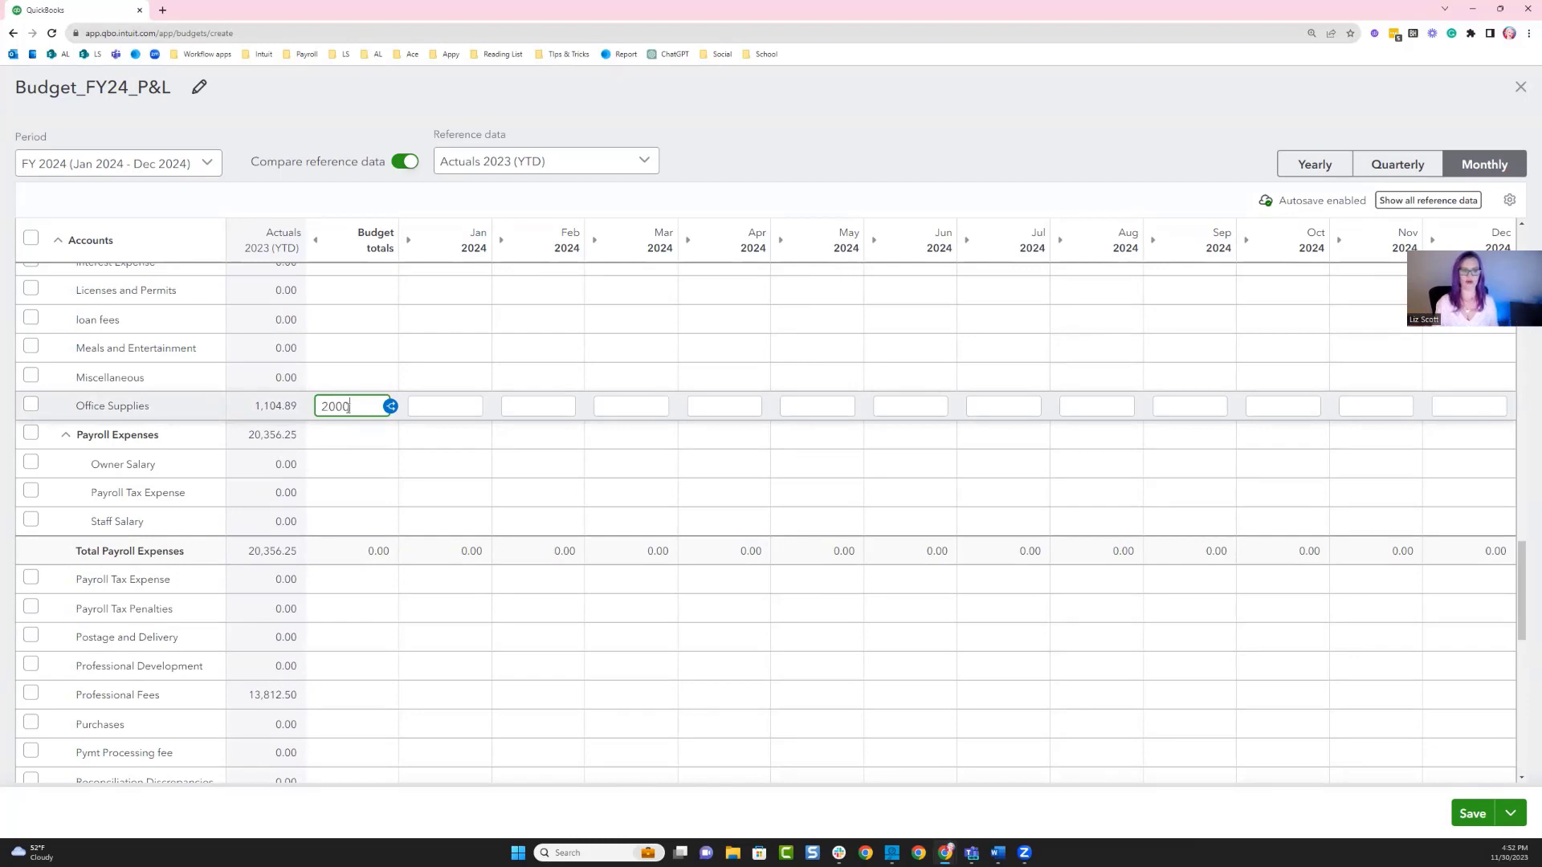
click(391, 408)
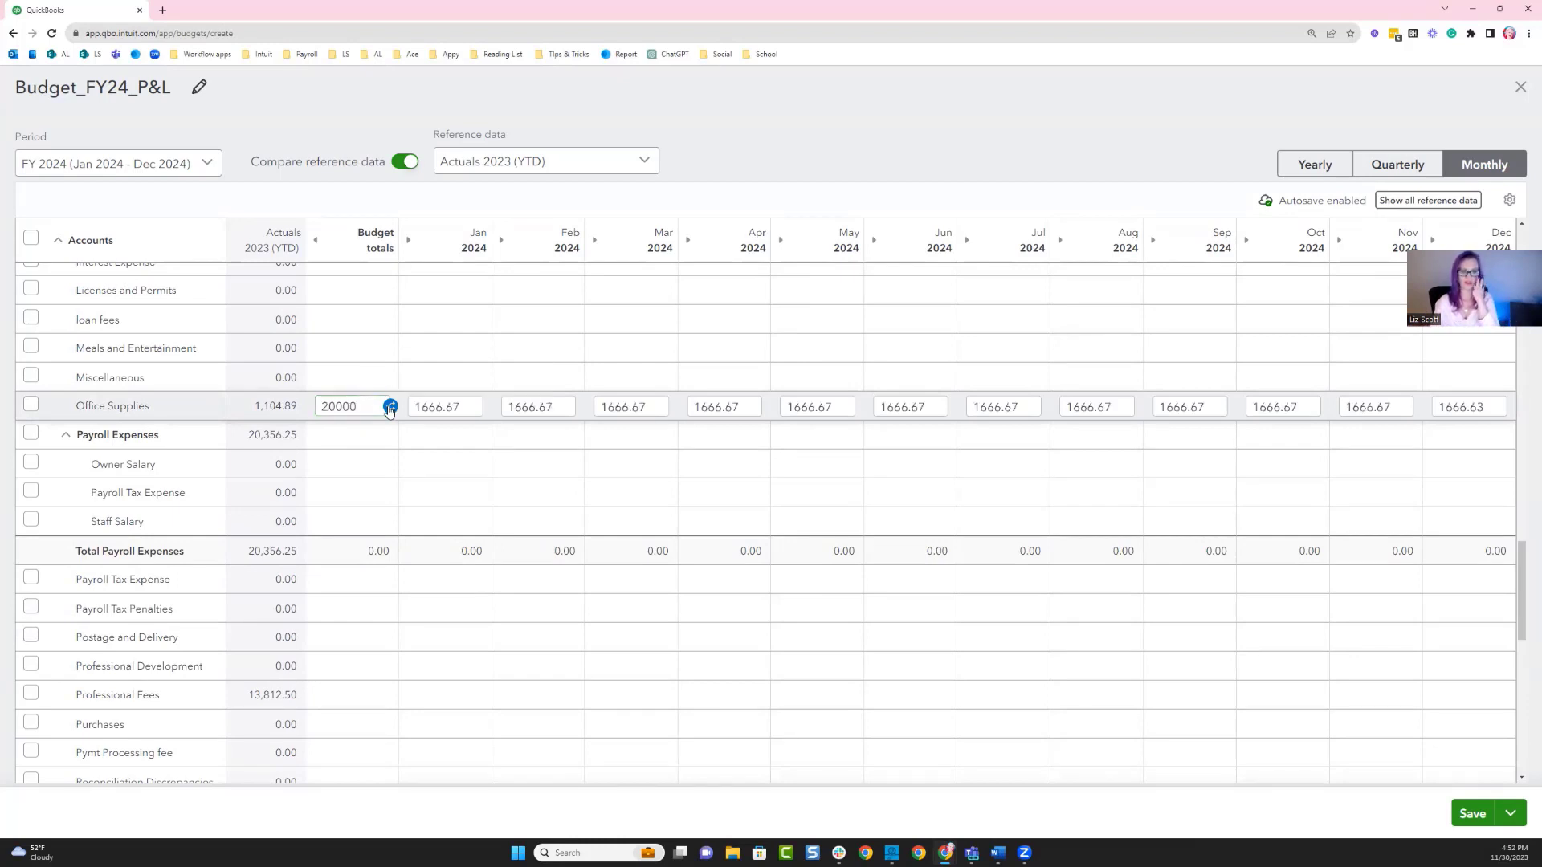
Check the budget's total net income, save the profit and loss budget and close the budget editor.
scroll(523, 486, down, 15)
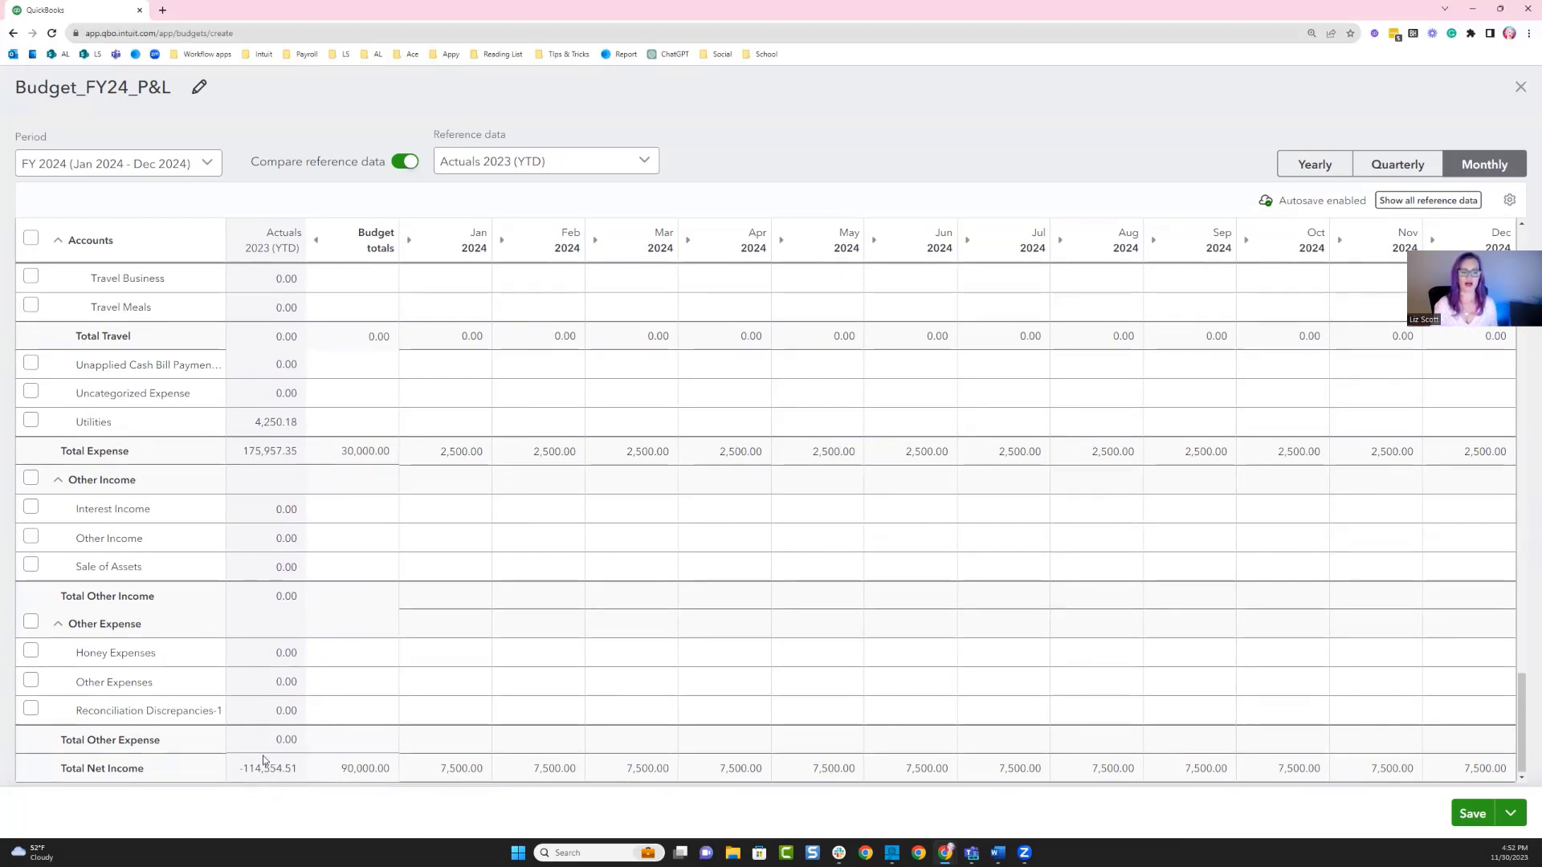
drag(238, 770, 392, 771)
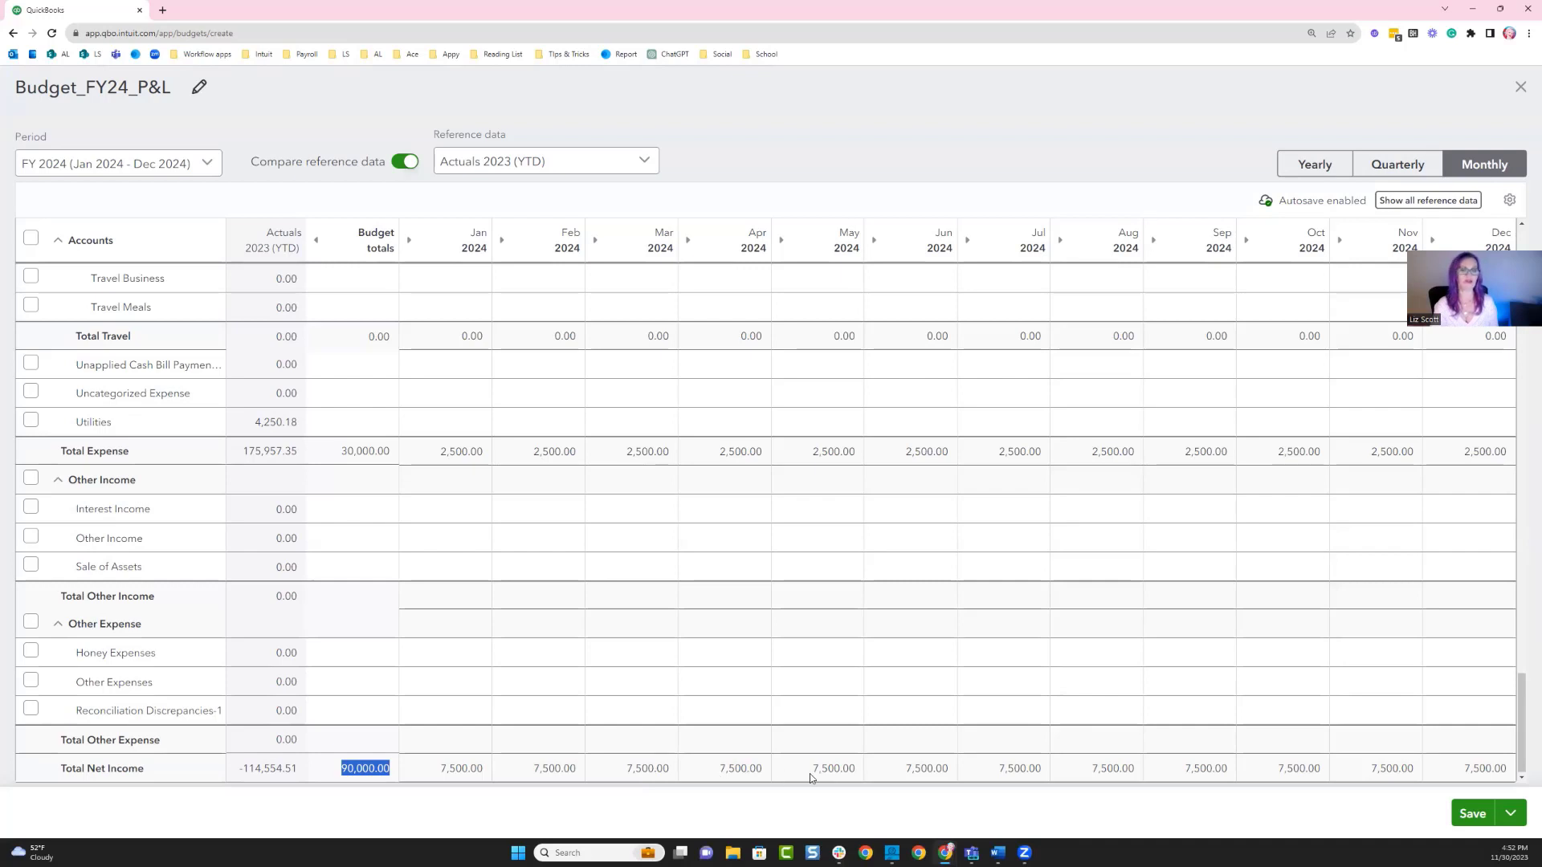
click(1476, 815)
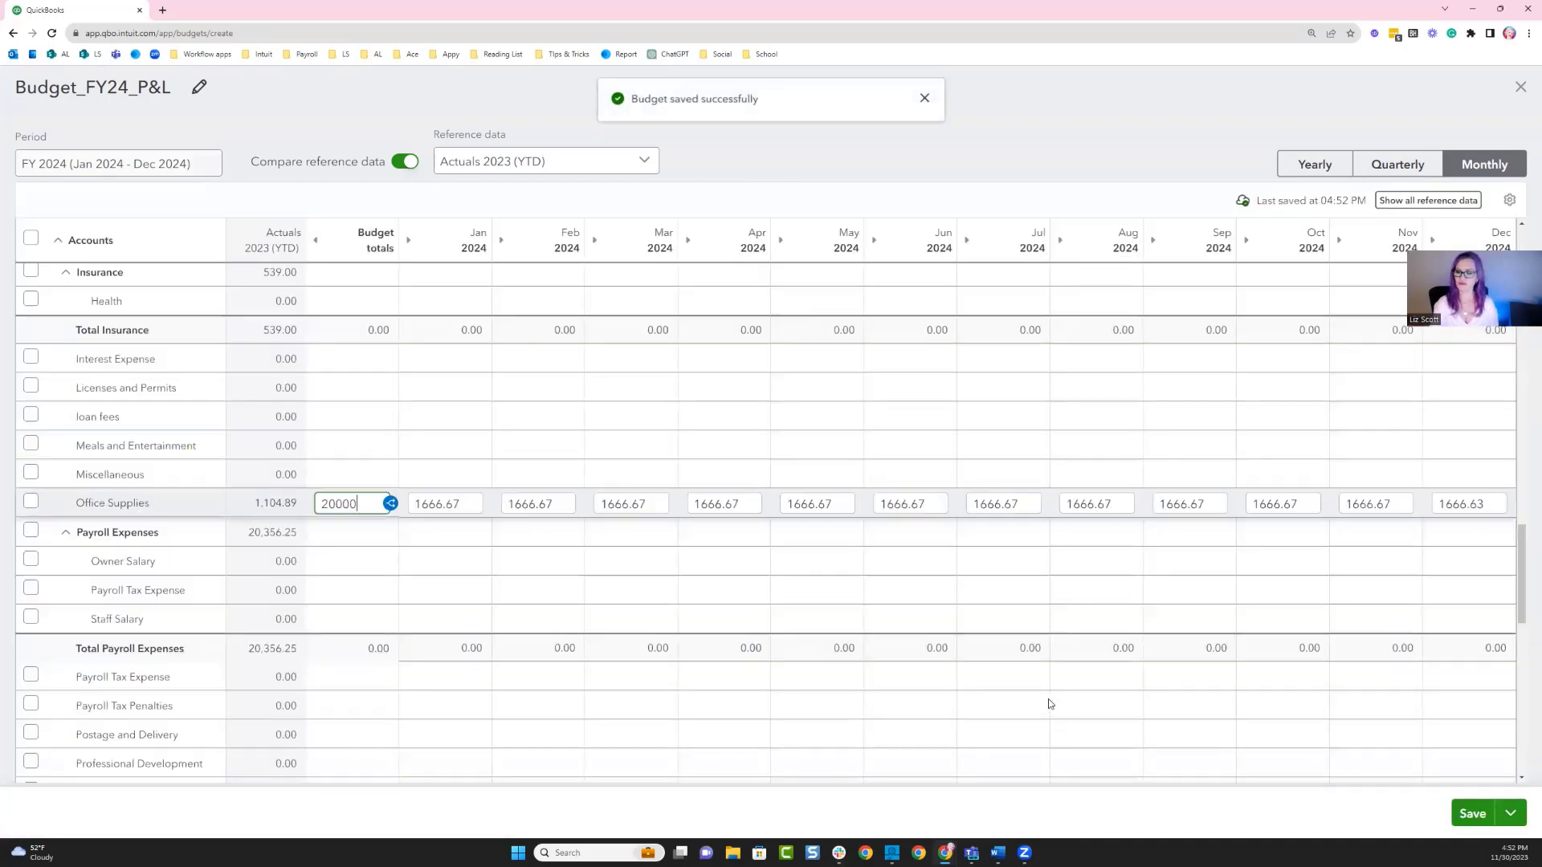
click(1519, 85)
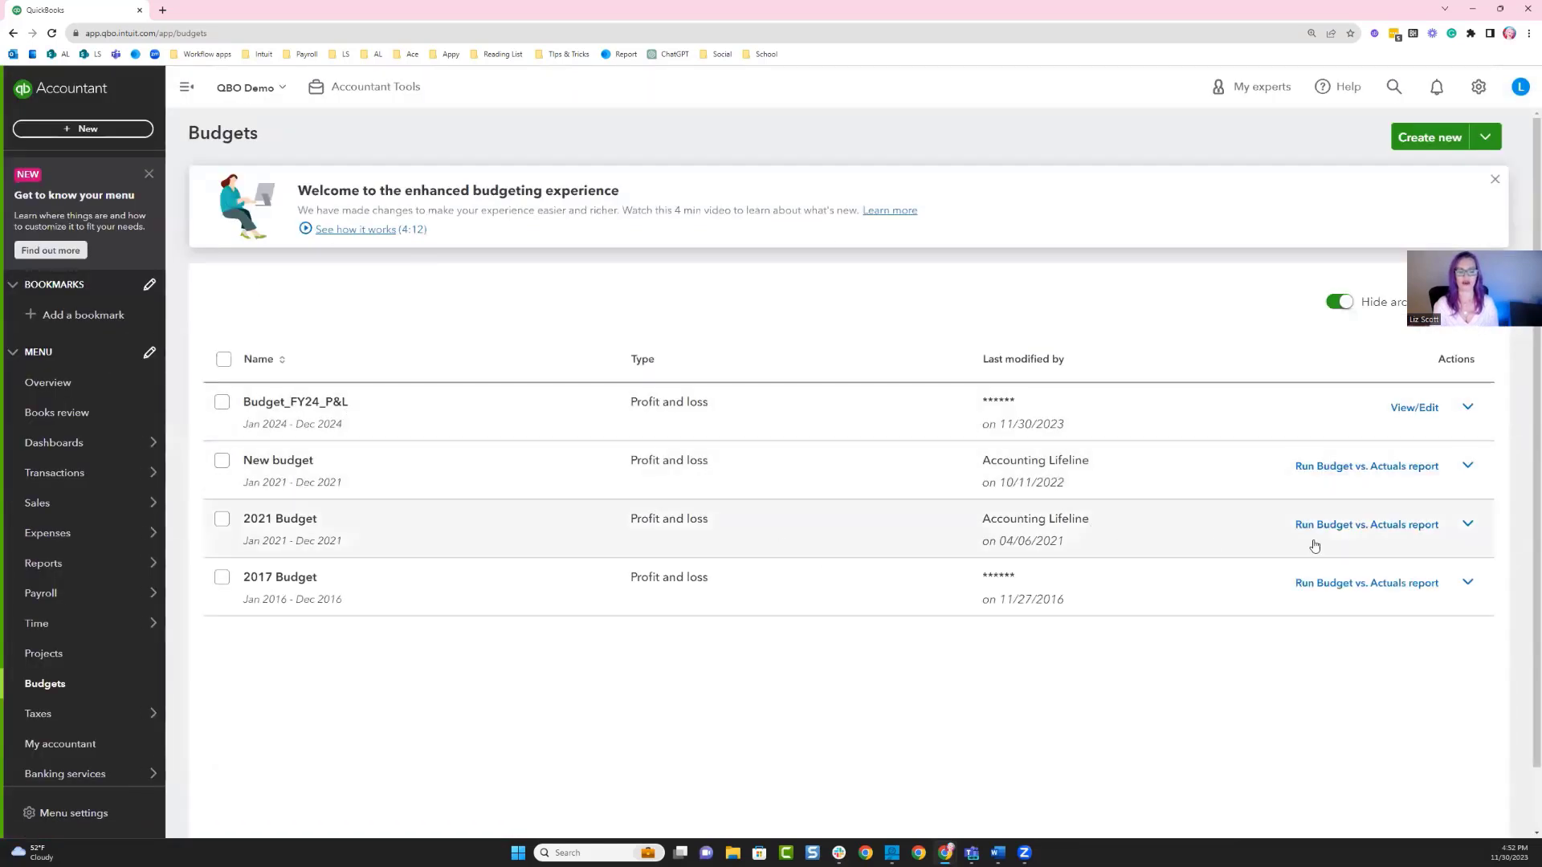
Run the Budget vs. Actuals report for the 2021 Budget and scroll through its monthly figures.
click(1366, 525)
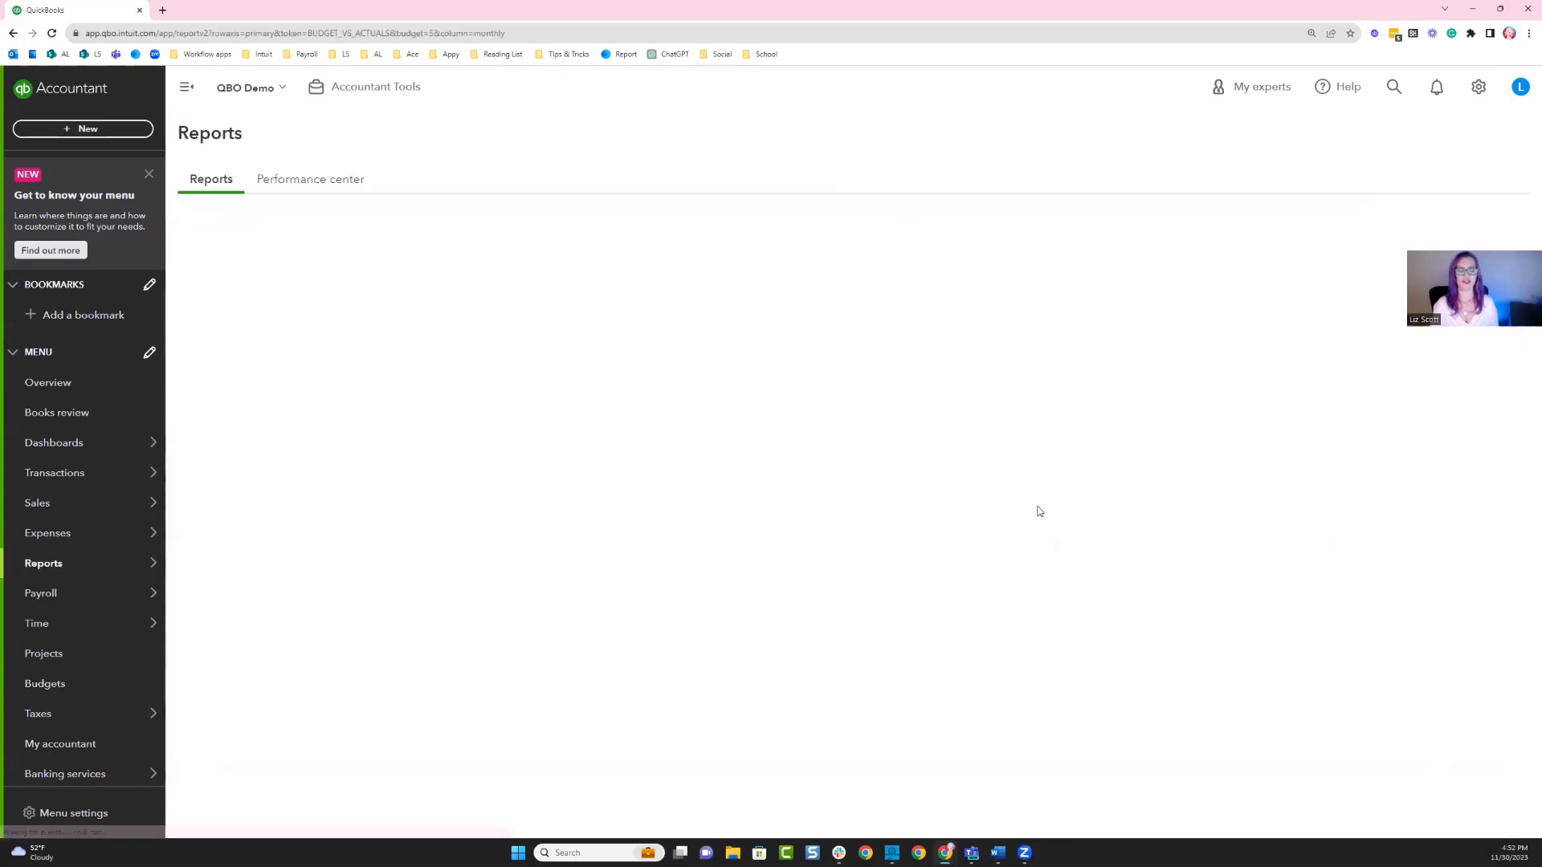
scroll(412, 439, down, 3)
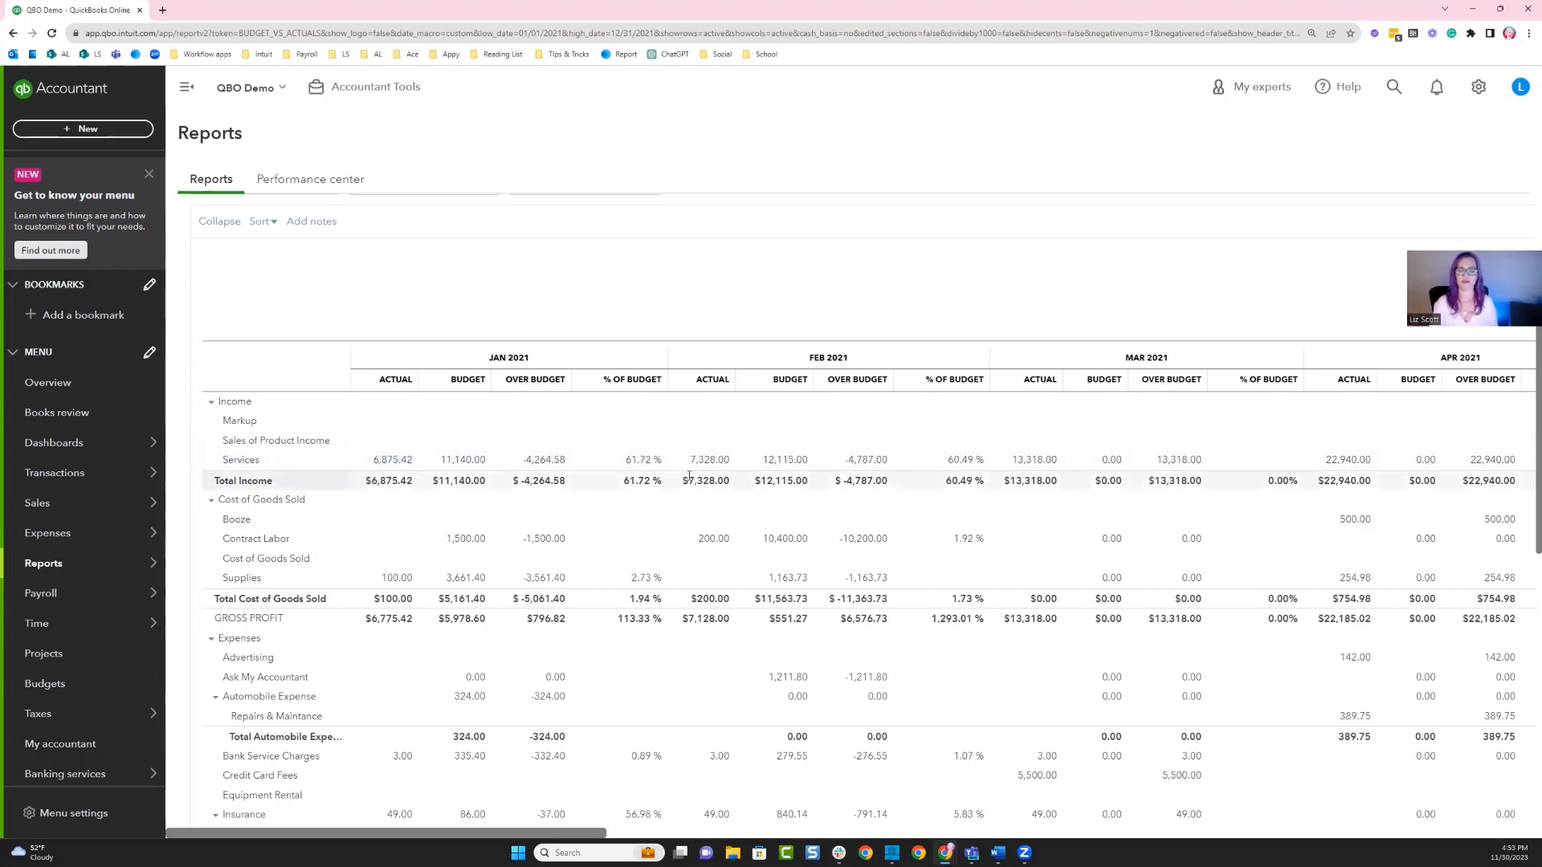
scroll(646, 542, down, 2)
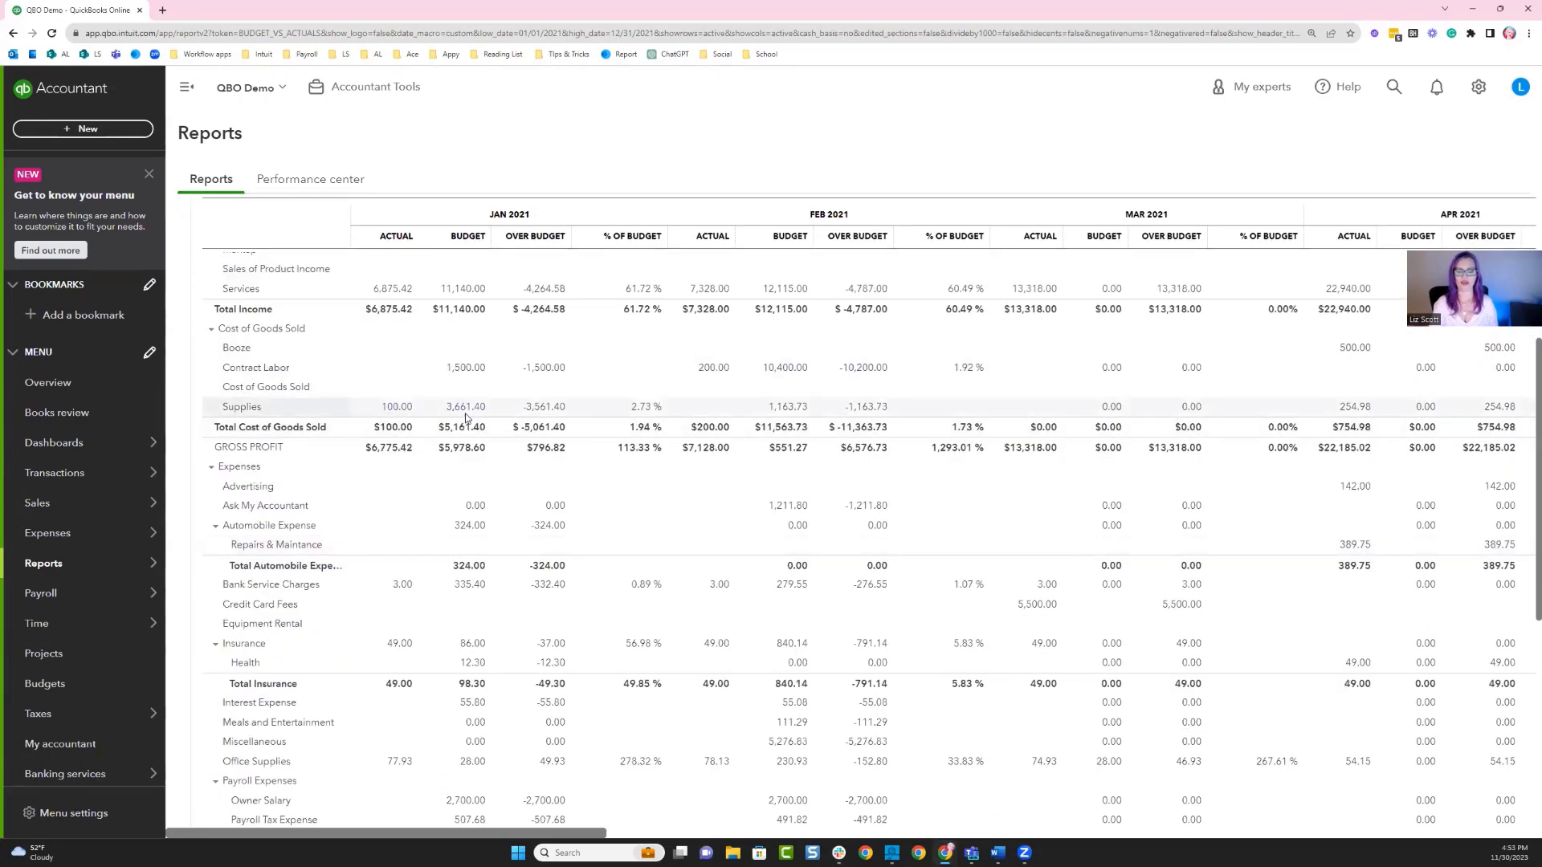
scroll(538, 417, down, 3)
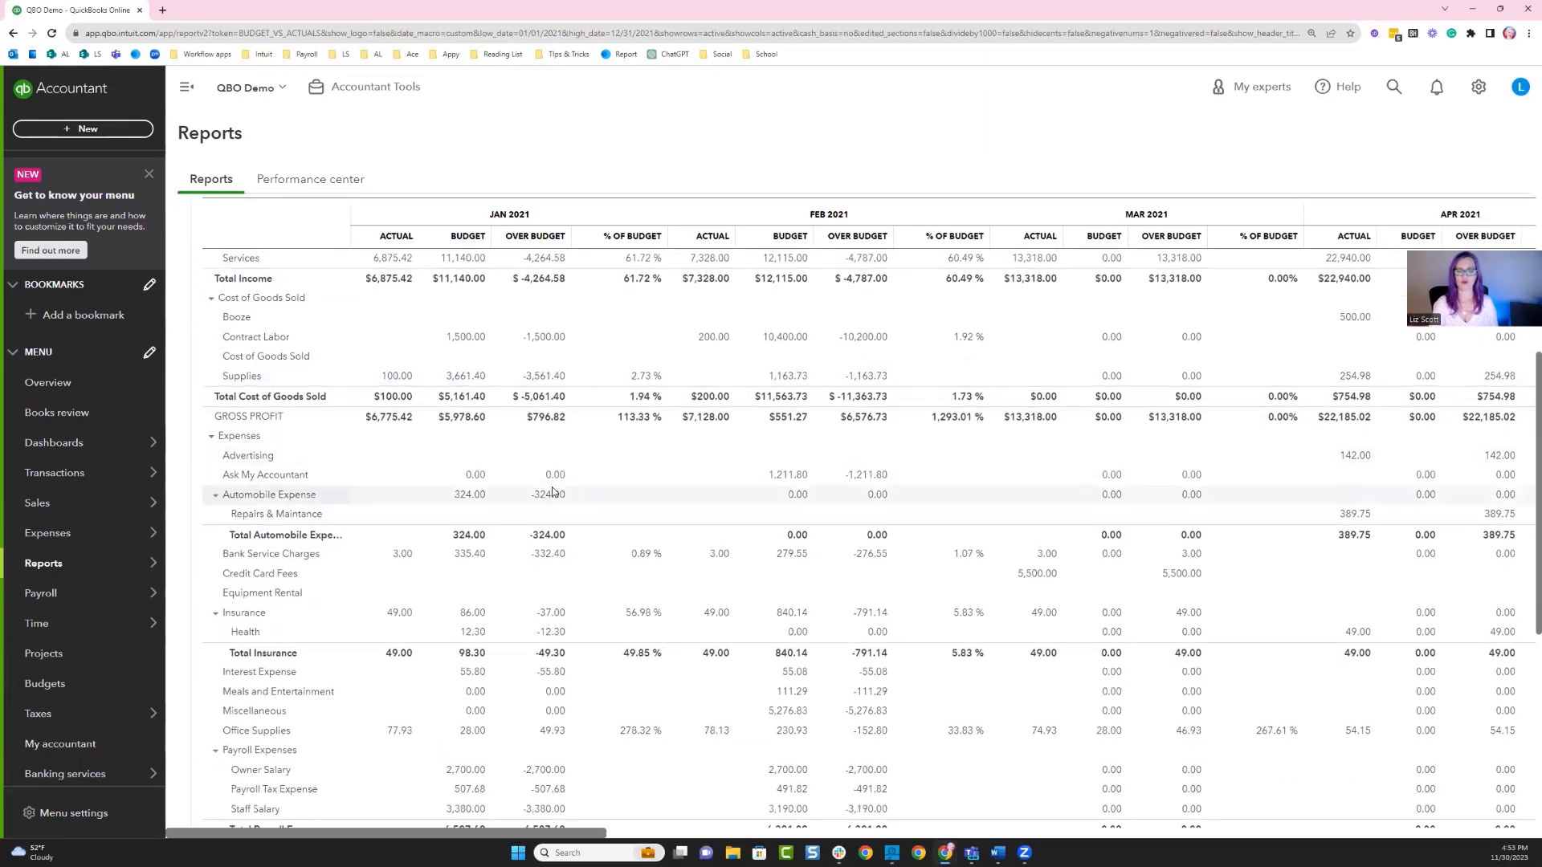
scroll(553, 492, up, 4)
scroll(553, 492, up, 3)
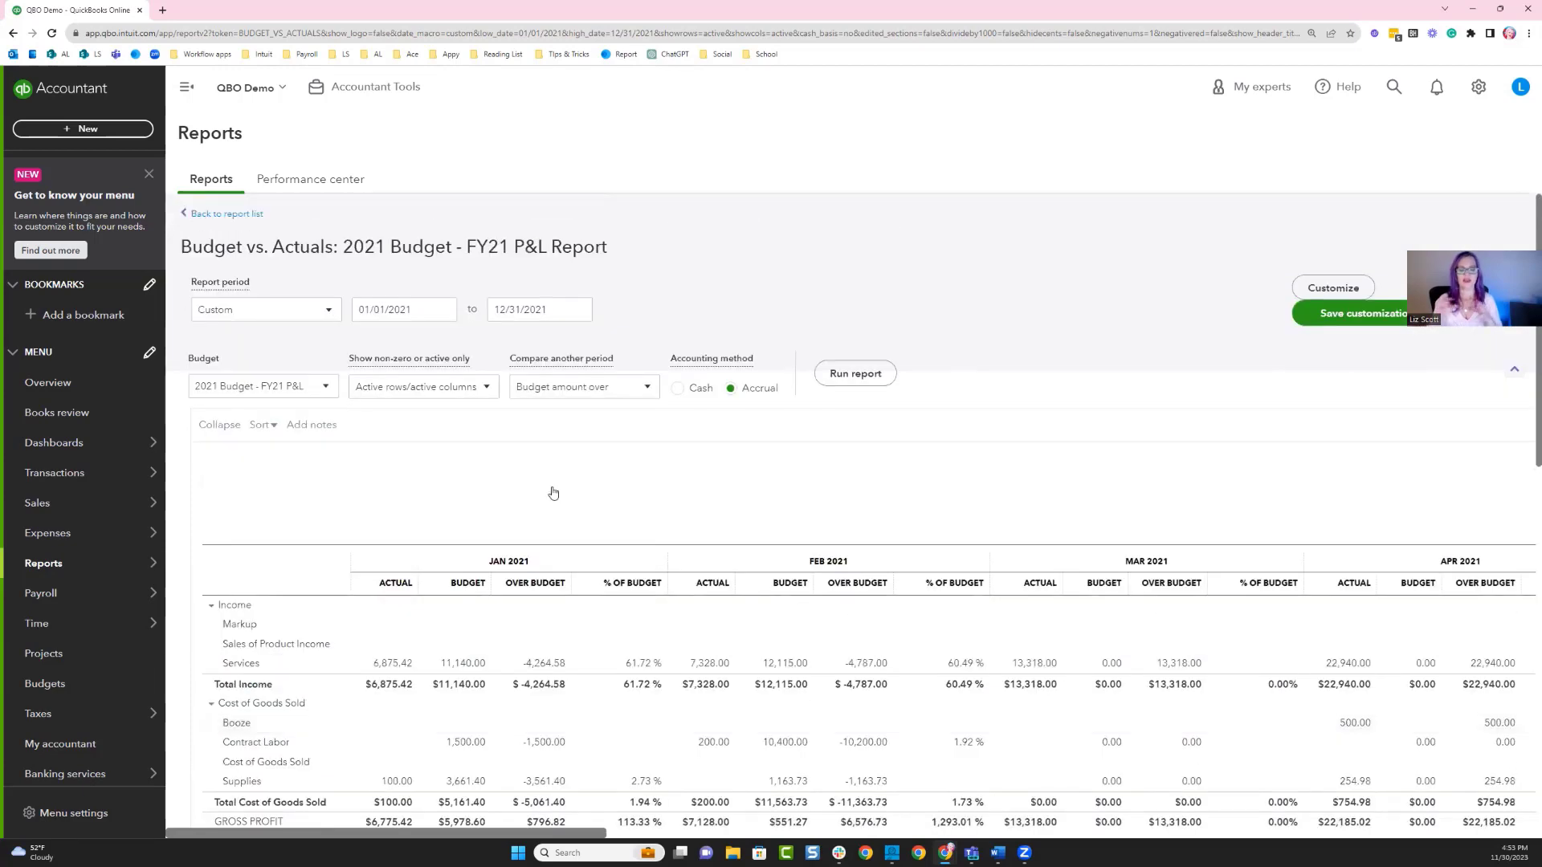
Set the report period to end on 01/31/2021 and rerun the Budget vs. Actuals report.
click(506, 309)
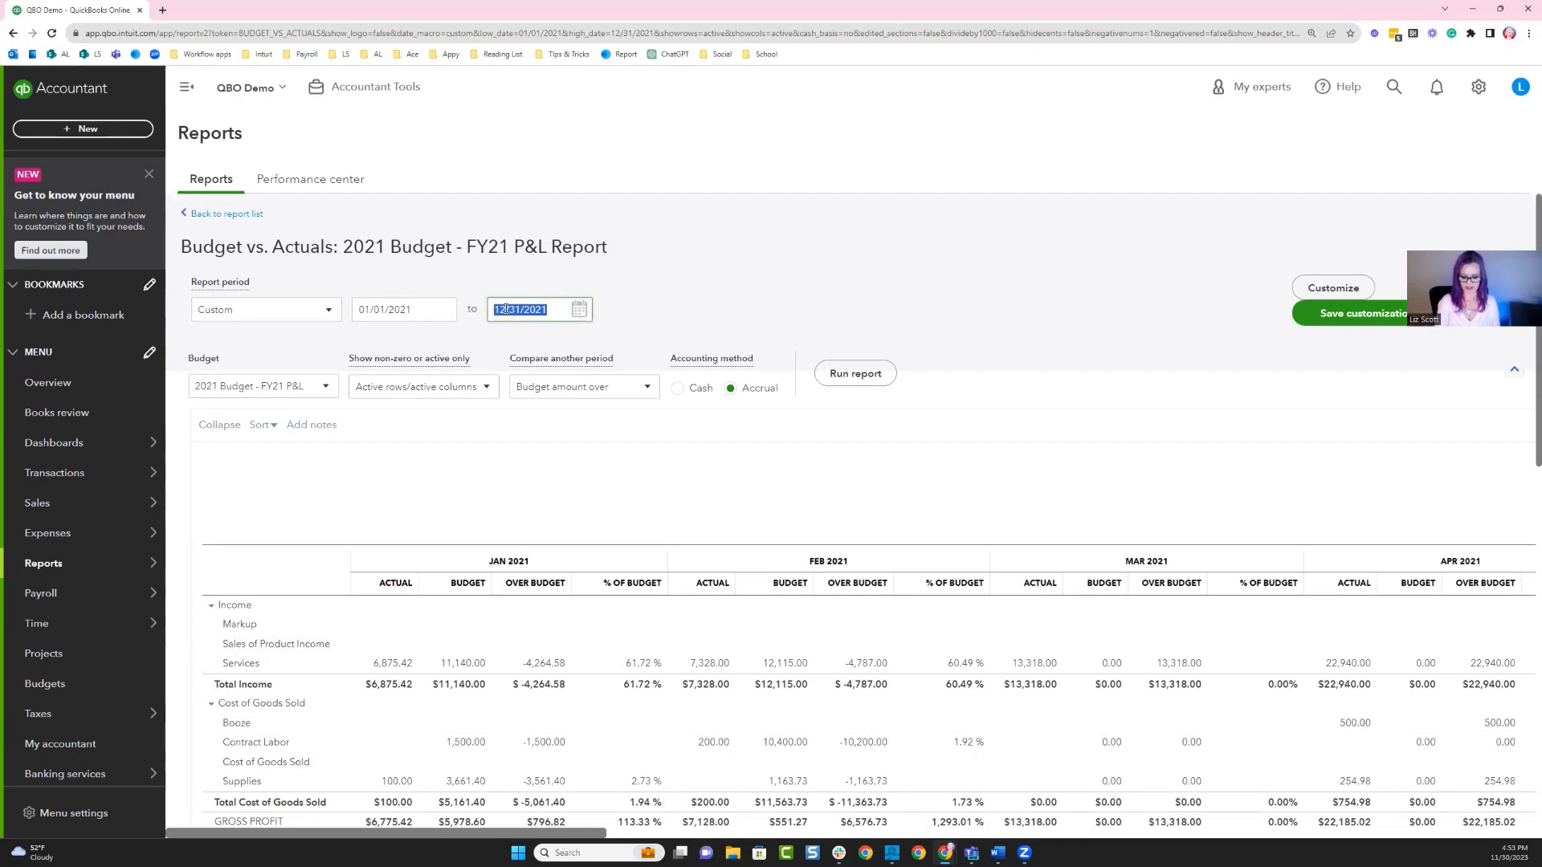
text(1/)
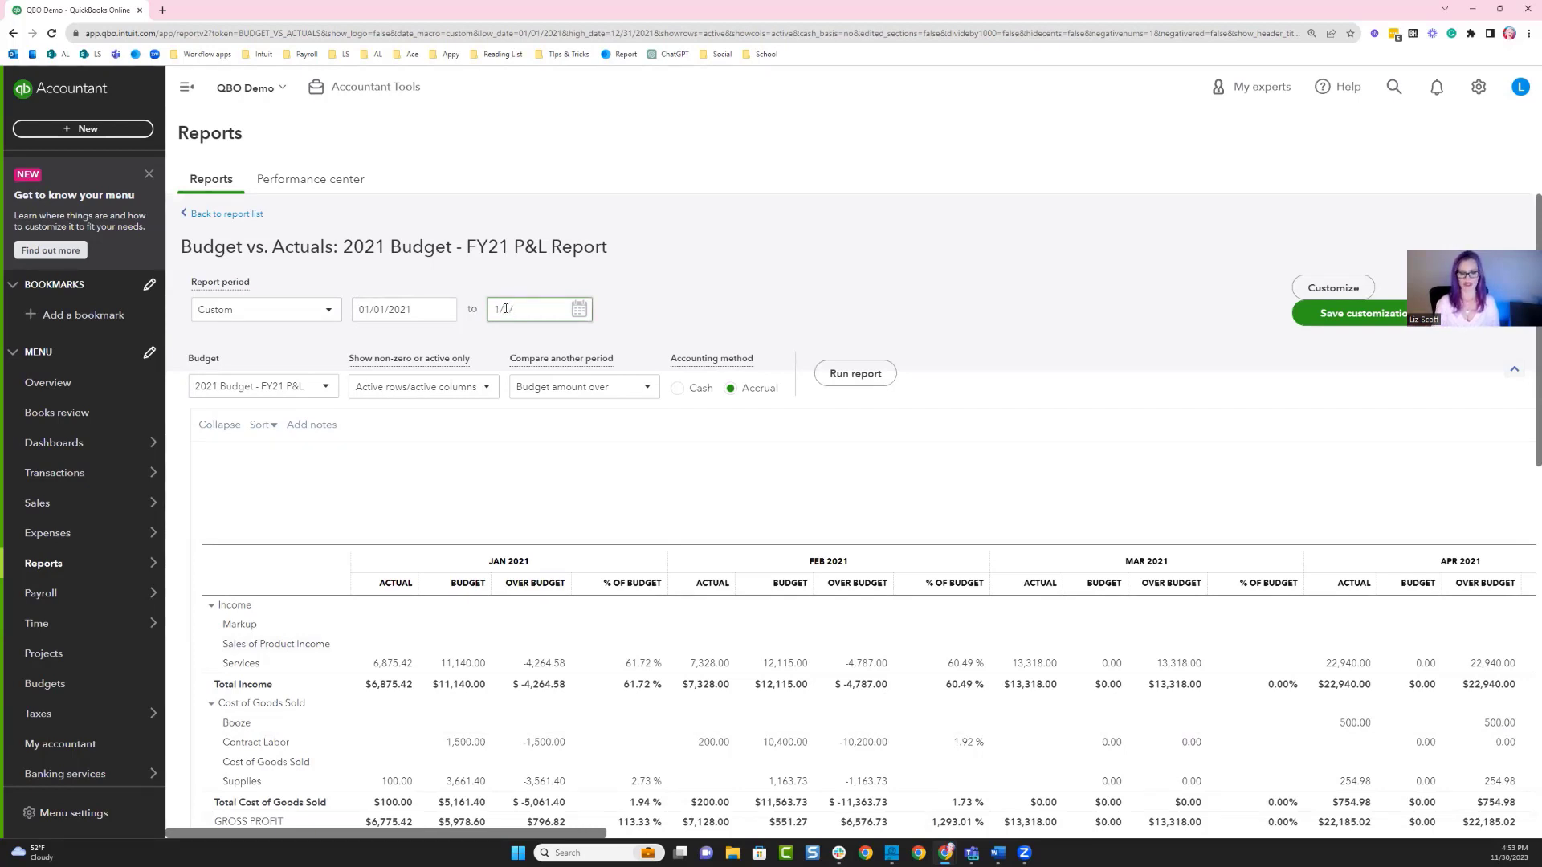
text(21)
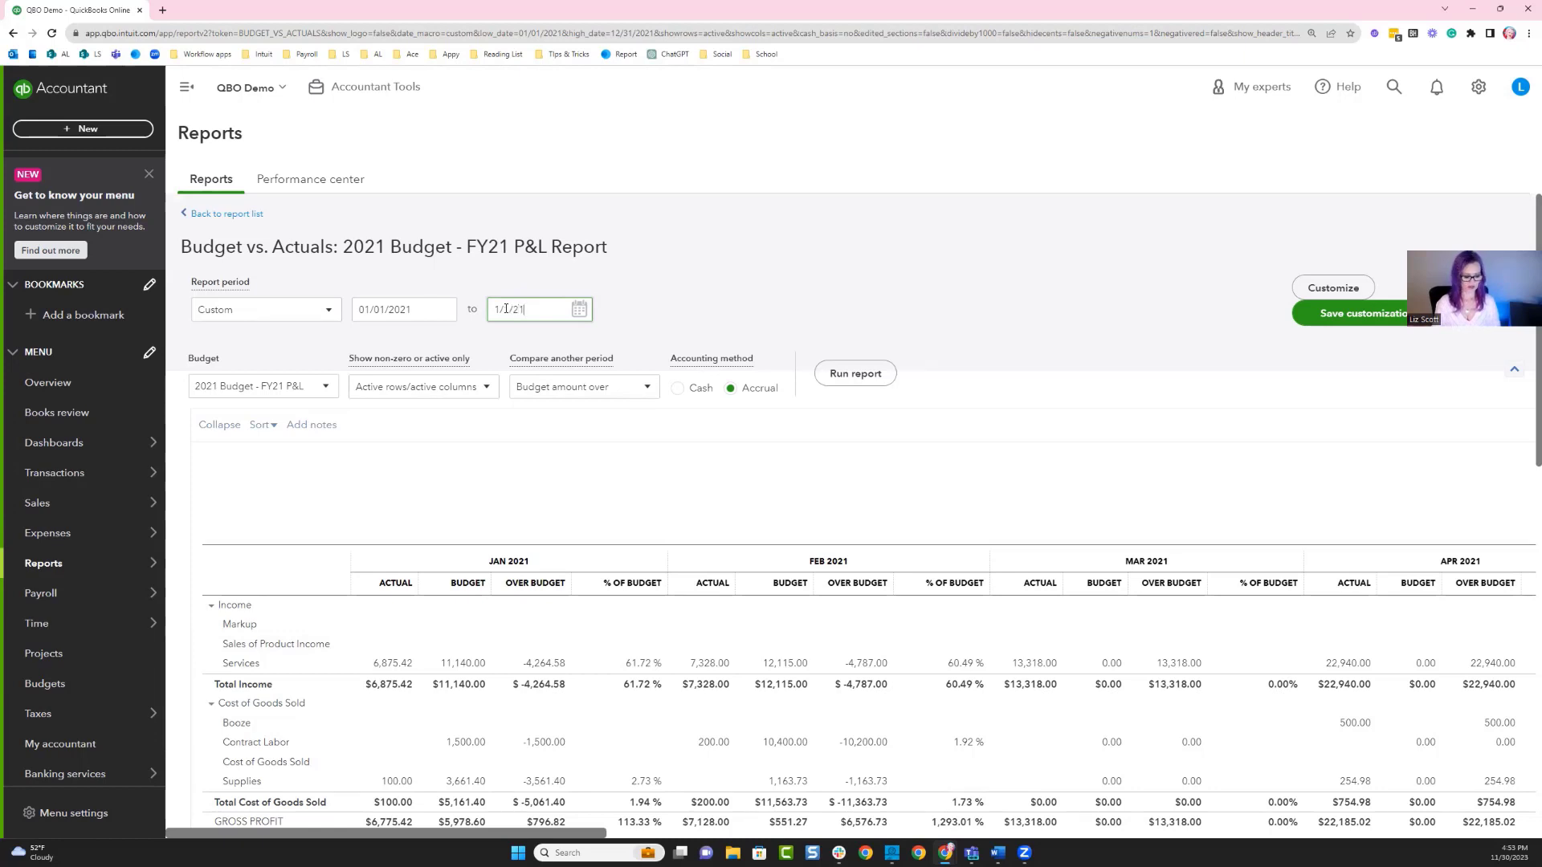
key(Tab)
click(537, 312)
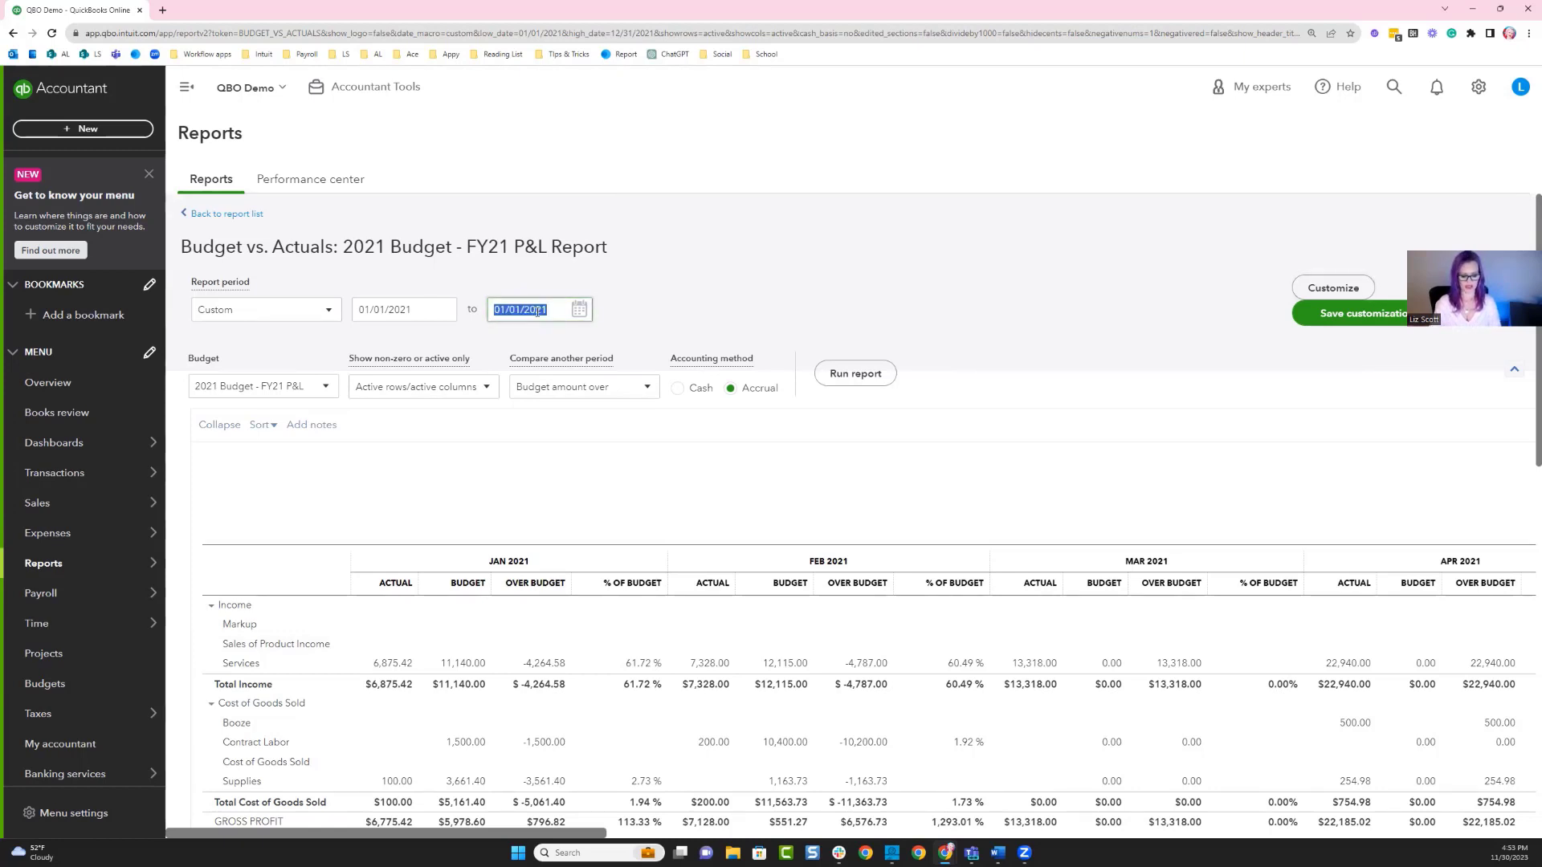
text(1/31)
click(856, 373)
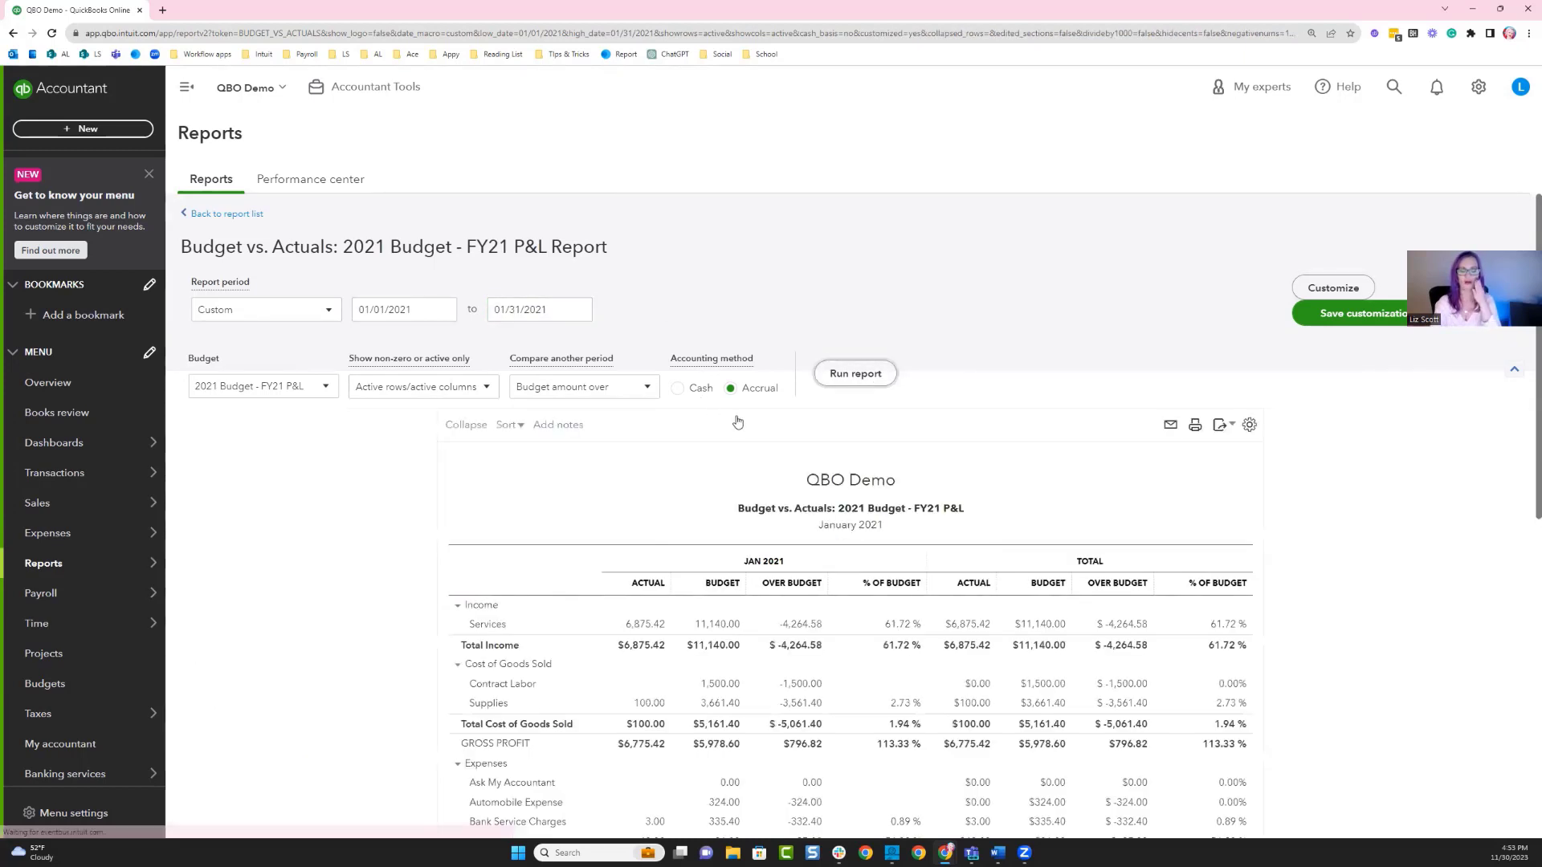
Review the January 2021 budget versus actual figures down to net income.
scroll(737, 423, down, 3)
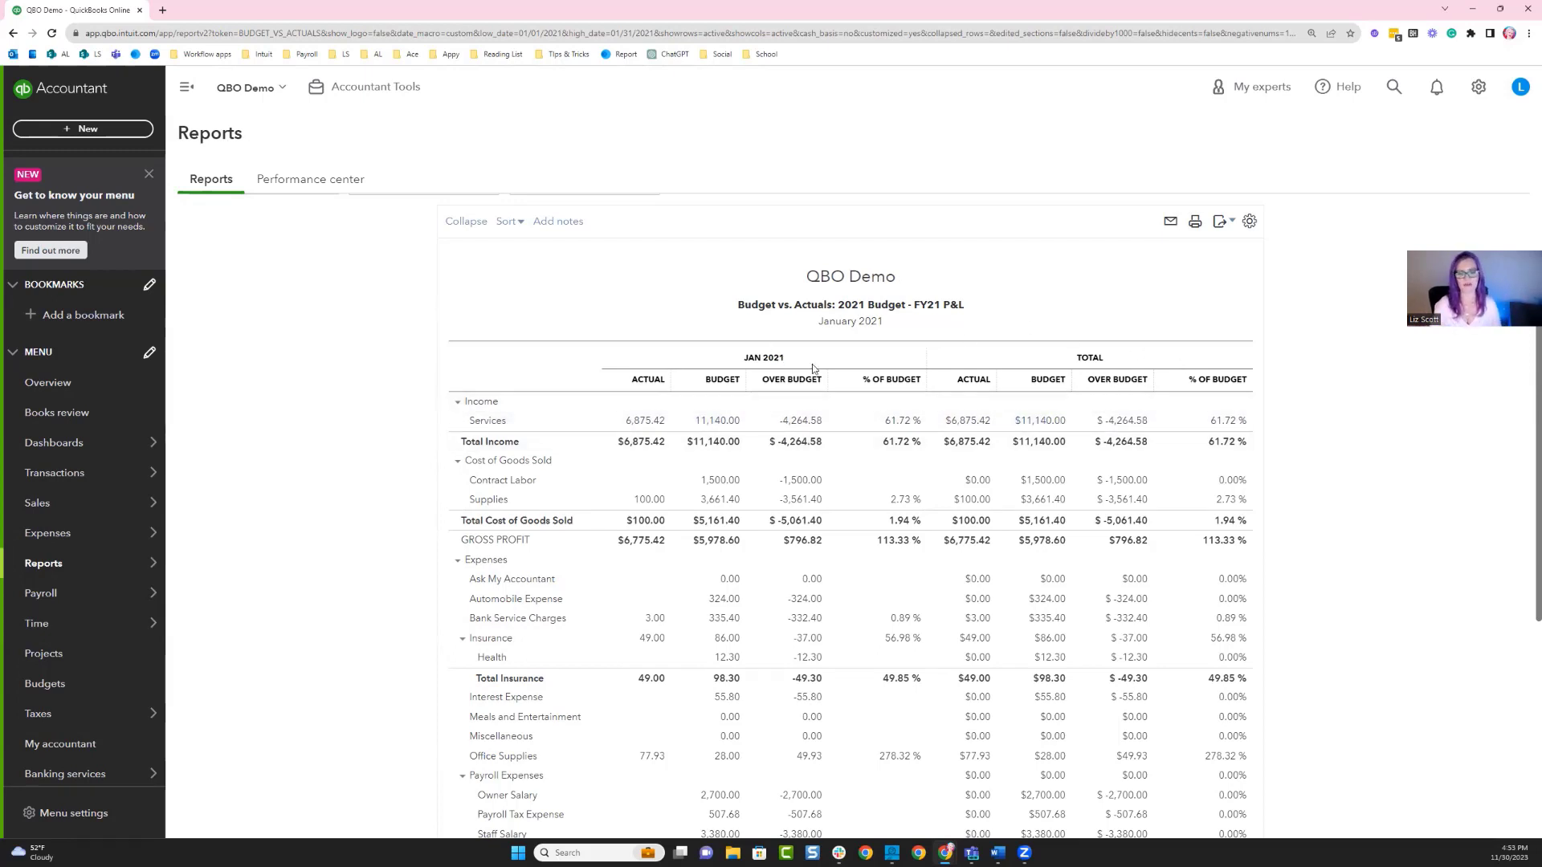
scroll(775, 439, down, 5)
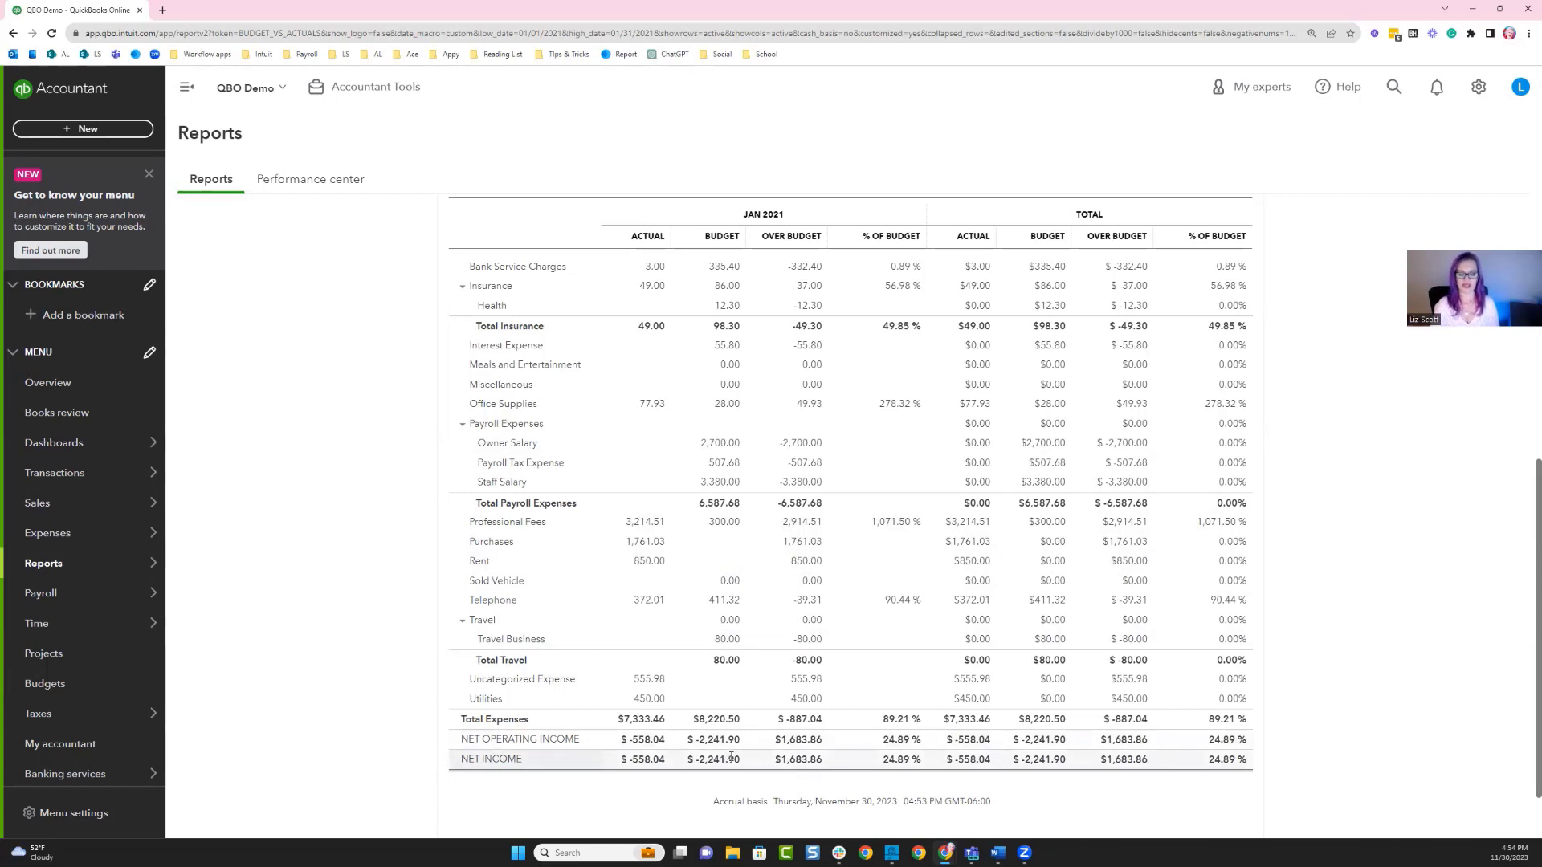
drag(738, 760, 696, 760)
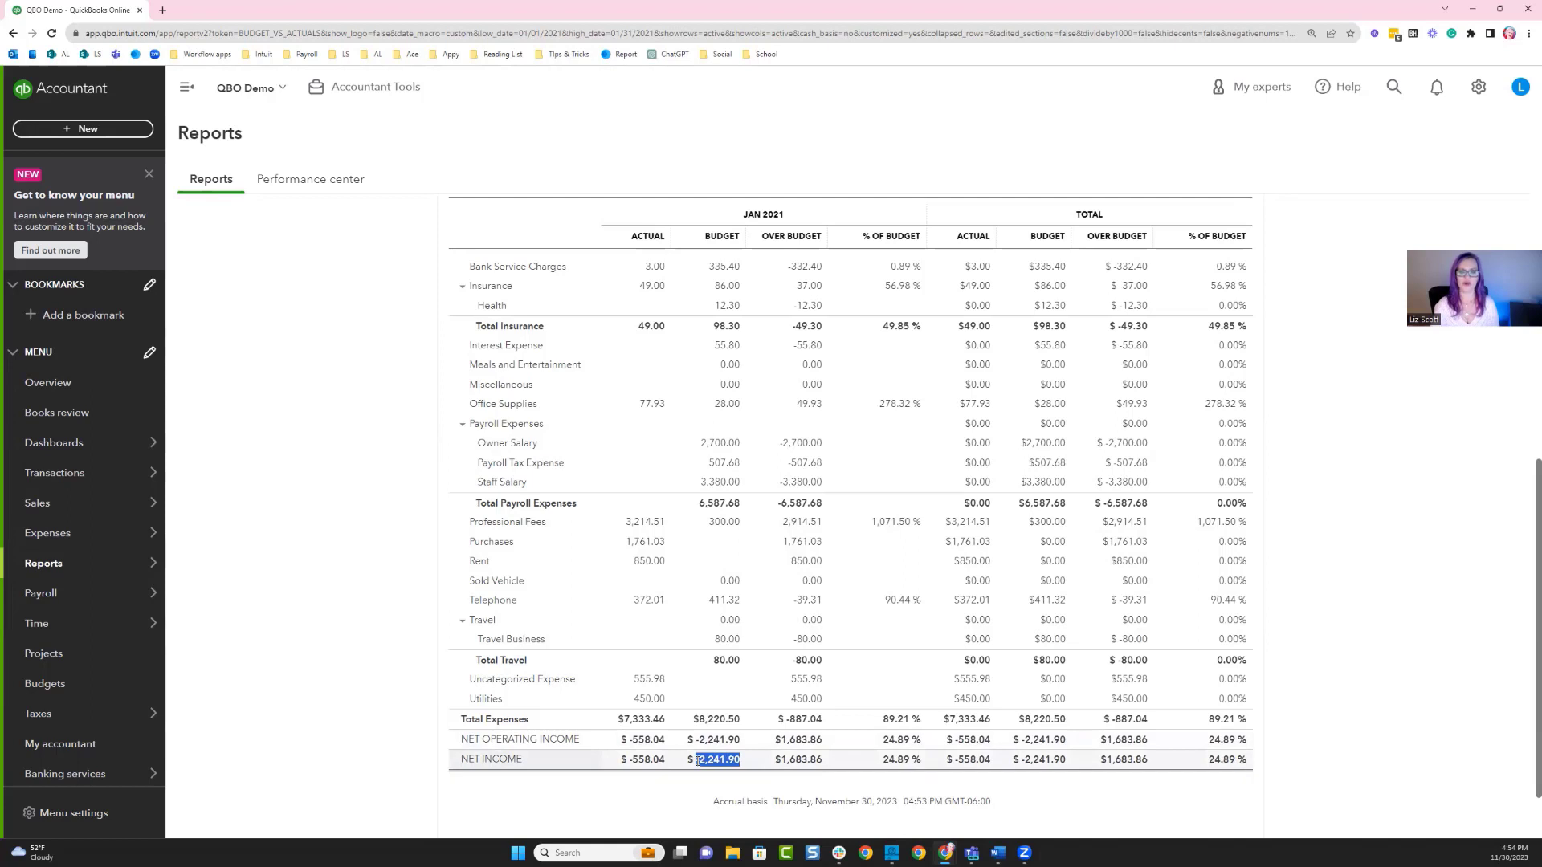
click(704, 786)
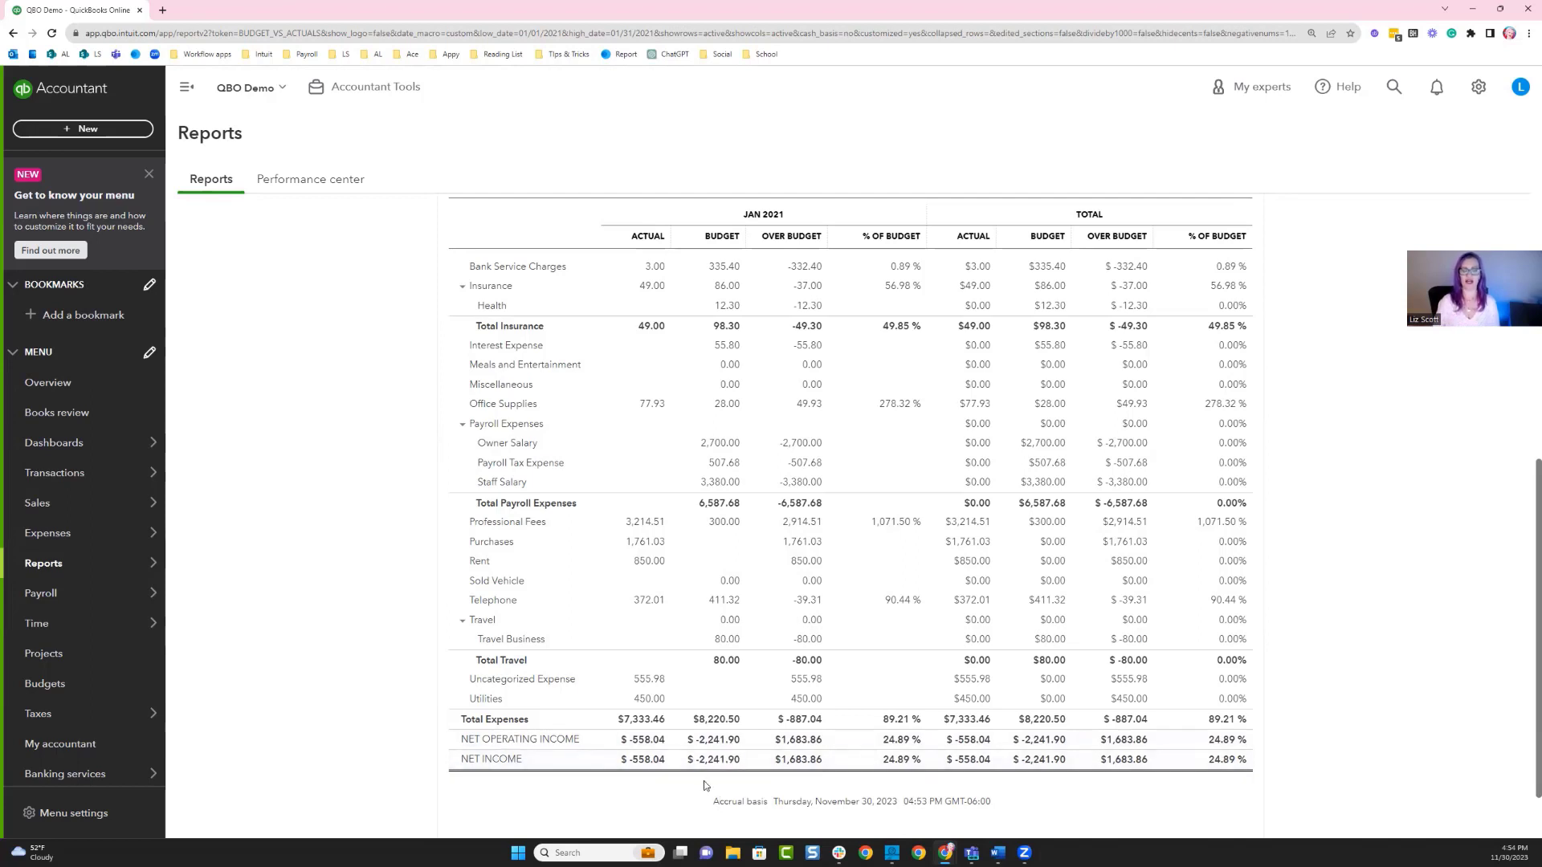